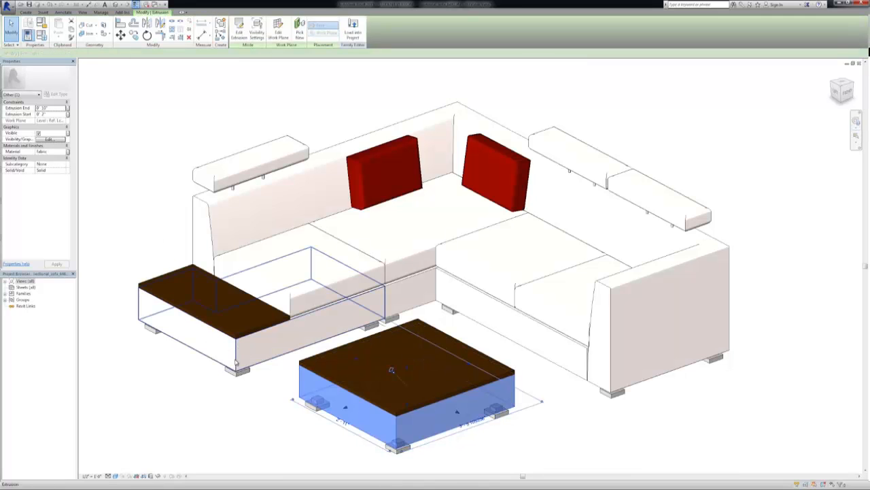
# Examine the sketch boundary behind the corner sofa's base extrusion under the dark side tabletop, leaving it as drawn
pyautogui.click(236, 362)
pyautogui.click(239, 34)
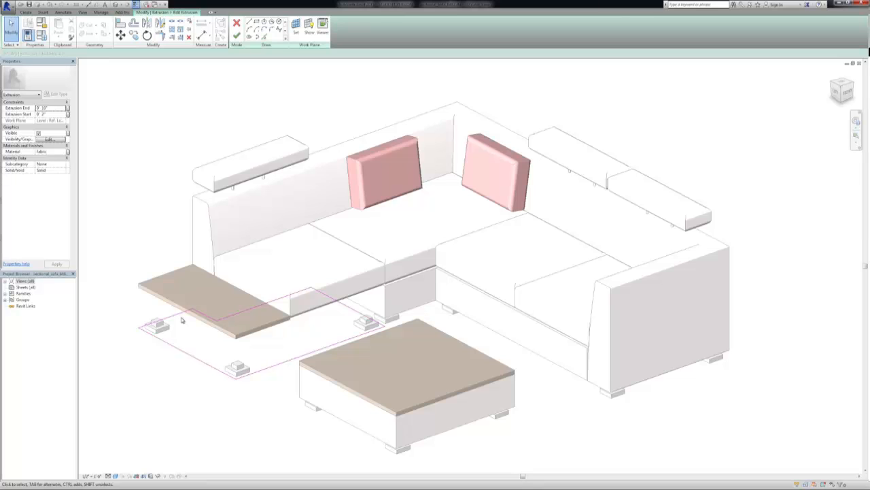
pyautogui.click(237, 35)
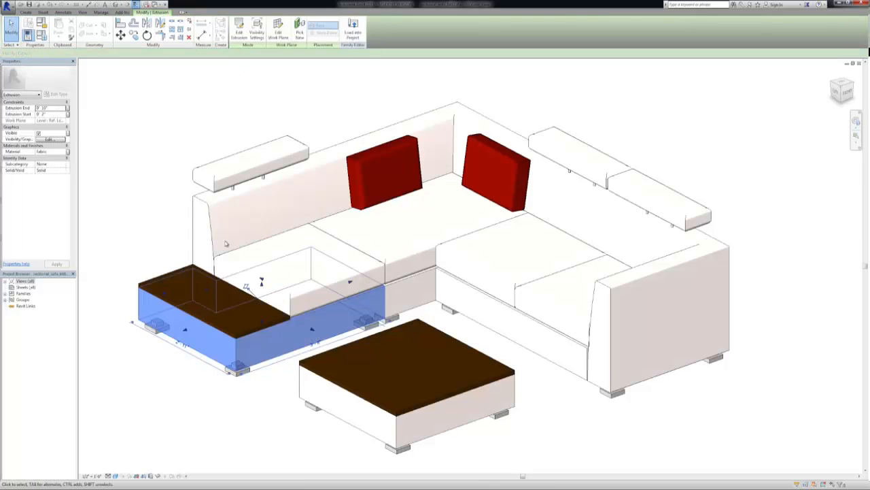
# Examine the profile and path that define the sofa's backrest sweep, closing the sweep without edits
pyautogui.click(209, 208)
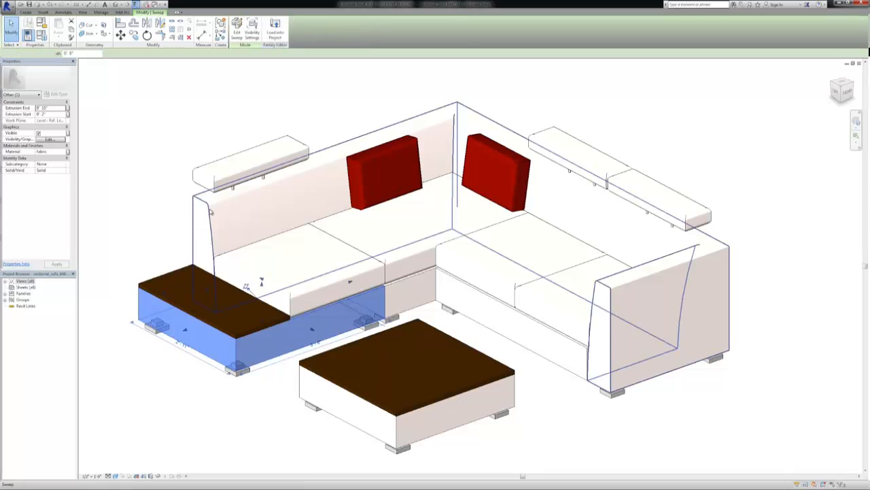
pyautogui.click(236, 31)
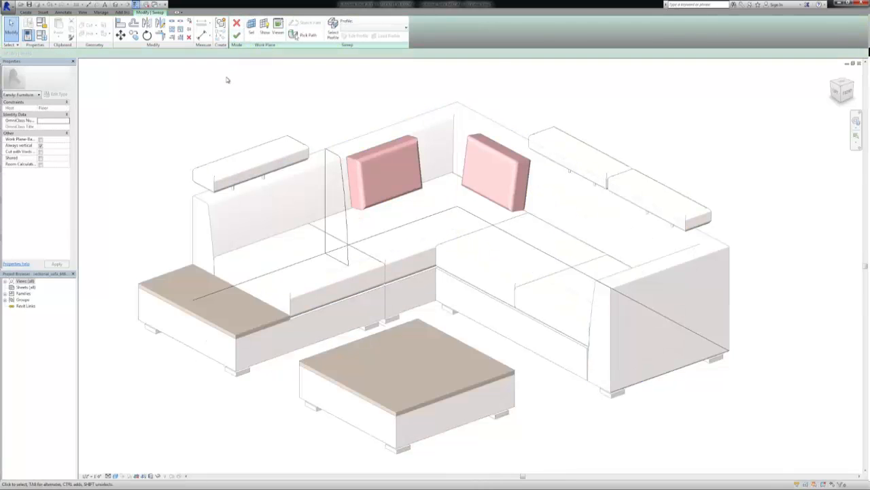
pyautogui.click(345, 182)
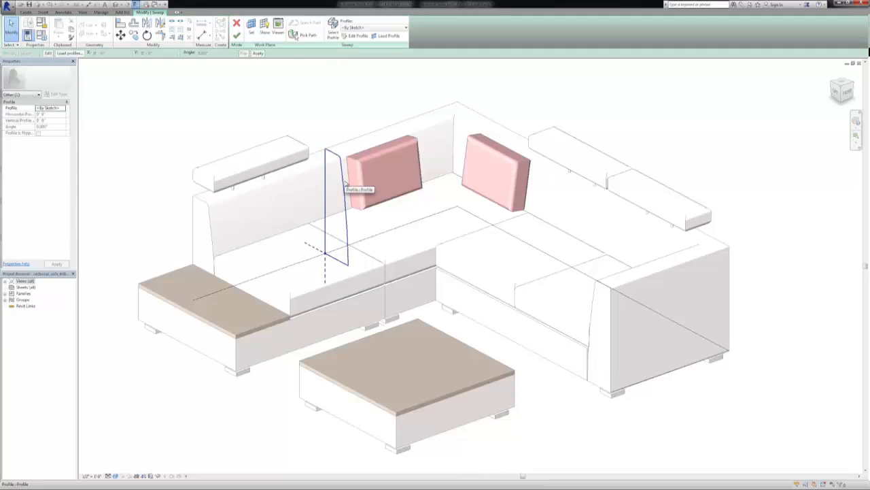
pyautogui.click(312, 261)
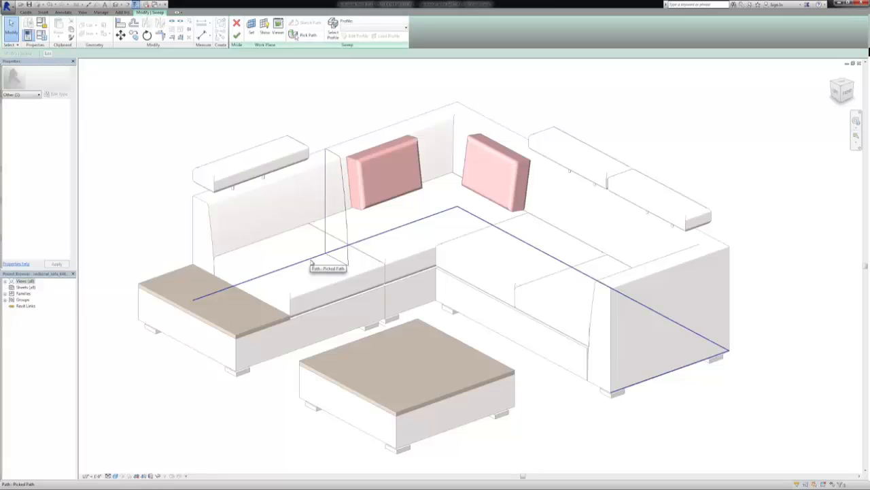
pyautogui.click(236, 34)
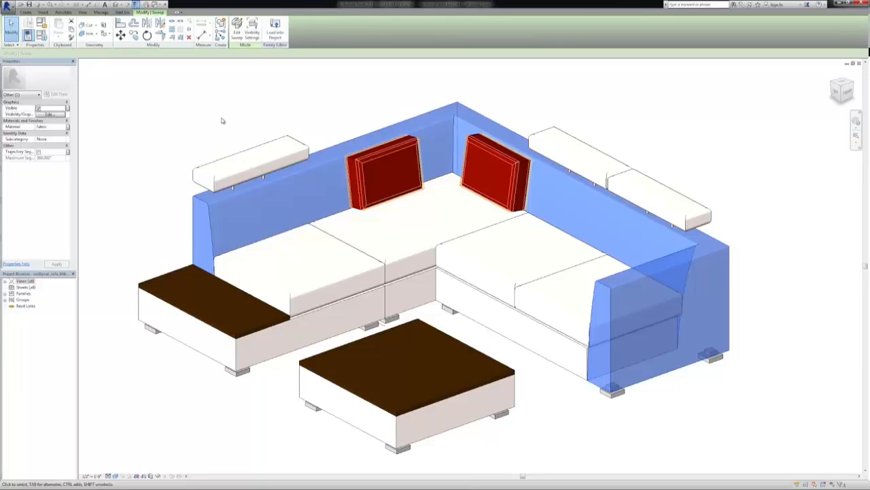
pyautogui.click(221, 121)
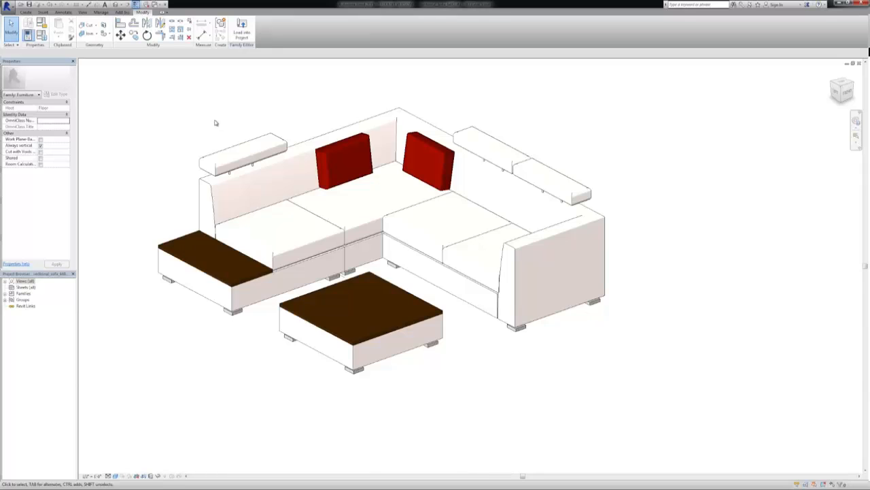
pyautogui.moveTo(215, 123); pyautogui.dragTo(236, 160, button='middle')
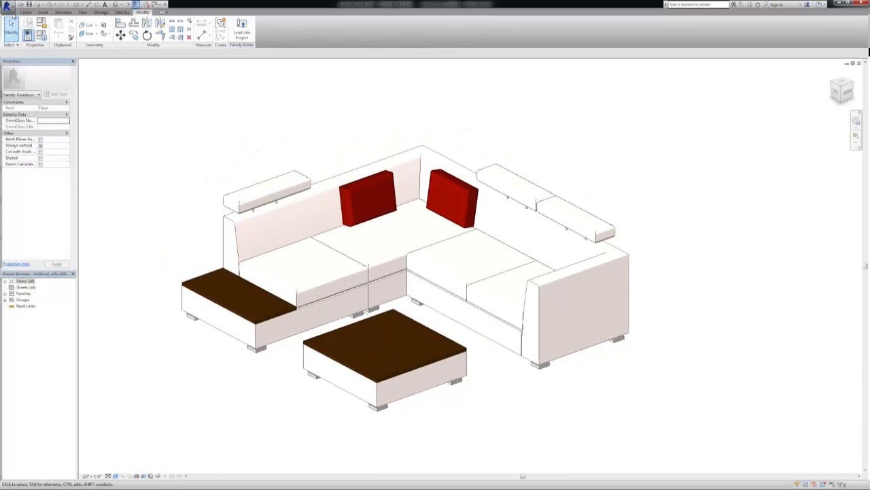
# Open the M_Bed-Shaker family from the Beds folder of the Furniture library
pyautogui.click(11, 8)
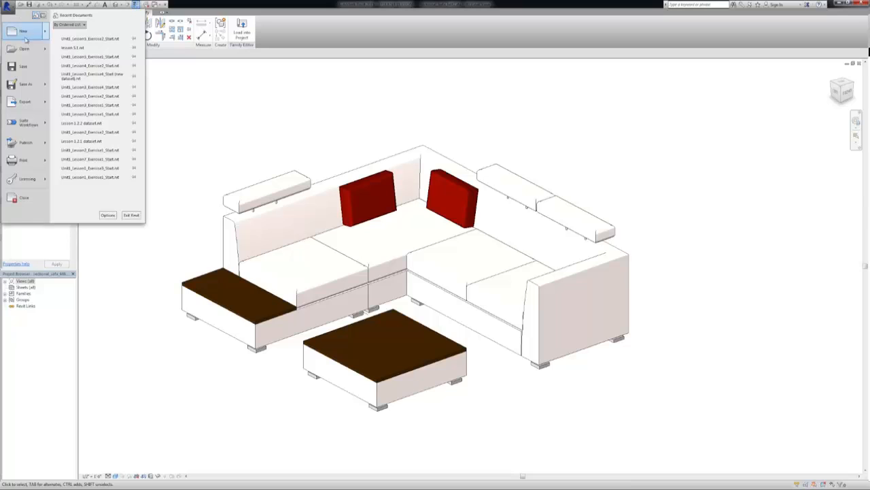
pyautogui.moveTo(26, 50)
pyautogui.click(81, 54)
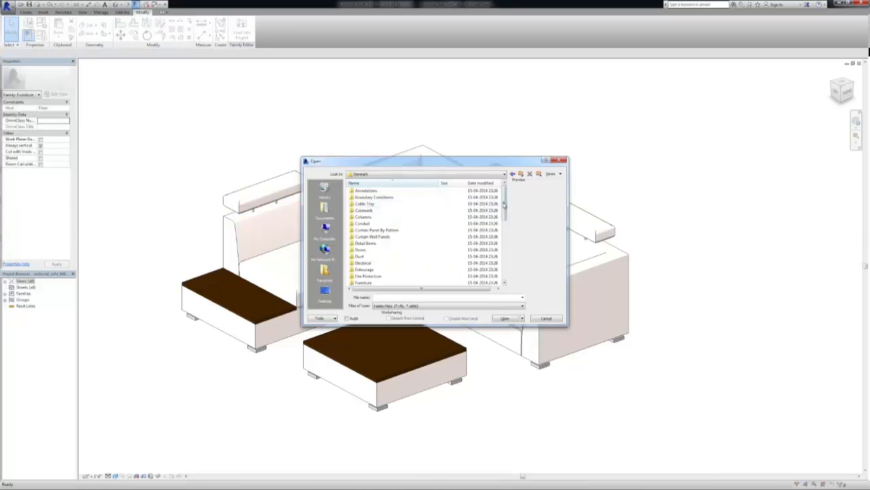
pyautogui.moveTo(503, 205)
pyautogui.mouseDown()
pyautogui.moveTo(504, 226)
pyautogui.moveTo(502, 218)
pyautogui.mouseUp()
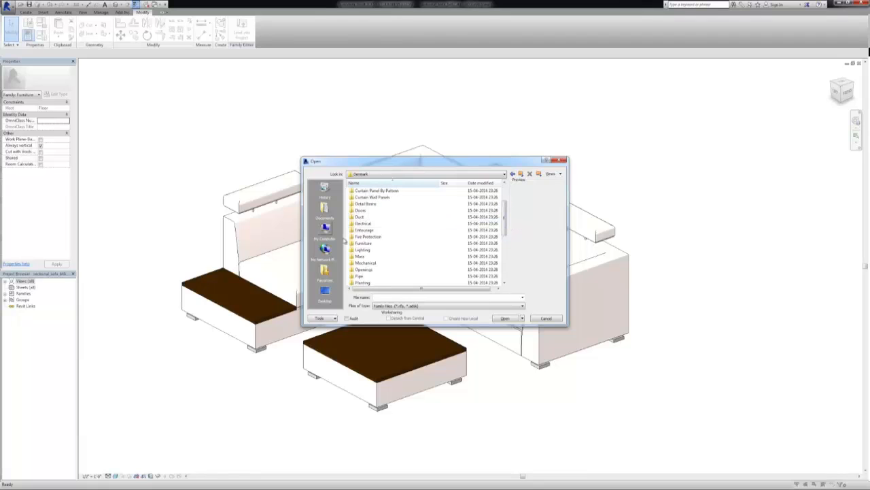
pyautogui.doubleClick(364, 243)
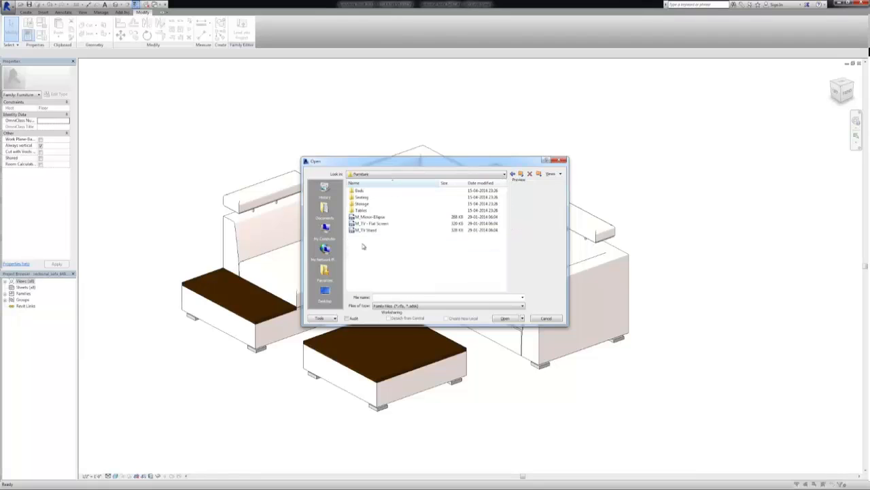
pyautogui.doubleClick(361, 192)
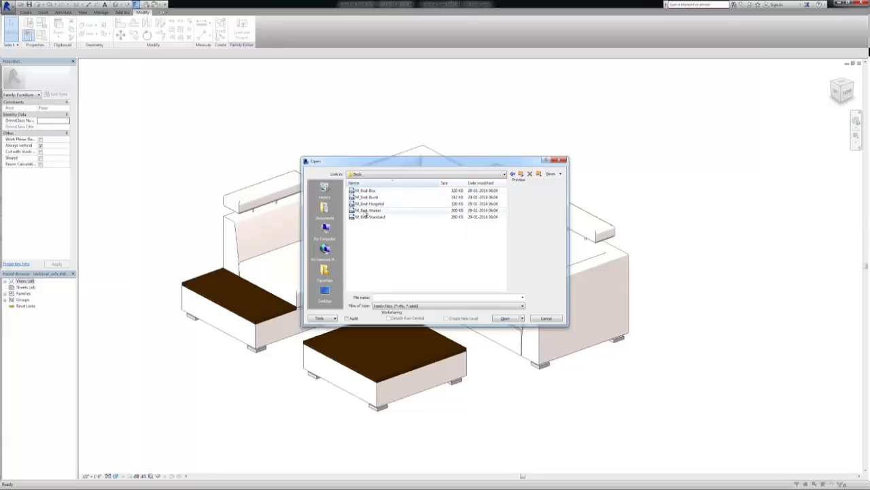
pyautogui.click(367, 210)
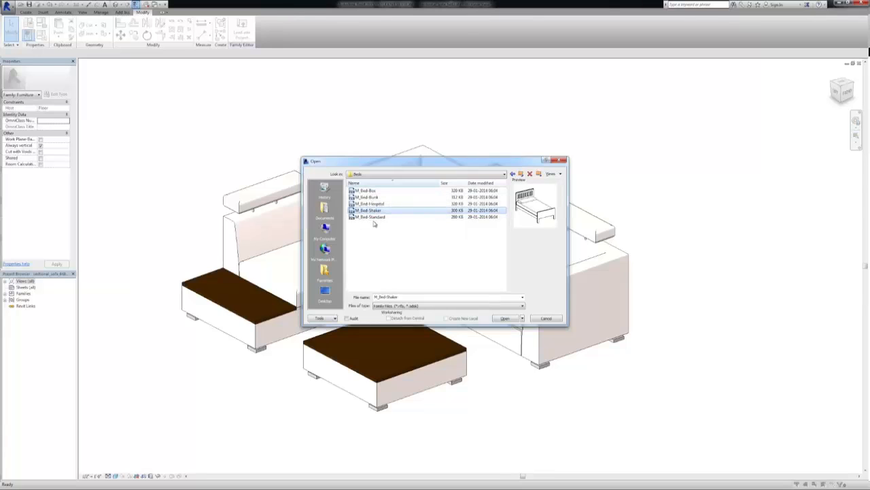
pyautogui.click(507, 318)
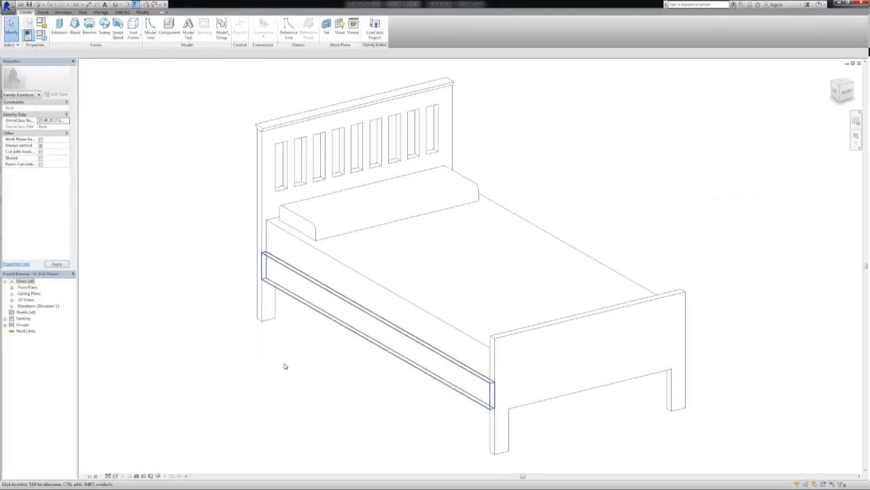
# Switch the bed's 3D view to a shaded visual style that displays the material colors
pyautogui.moveTo(279, 368); pyautogui.dragTo(274, 365, button='middle')
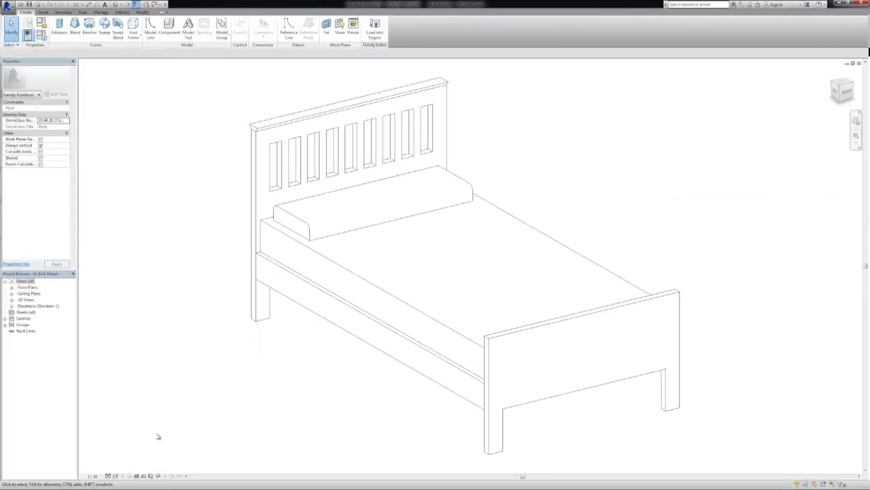
pyautogui.click(114, 476)
pyautogui.click(139, 450)
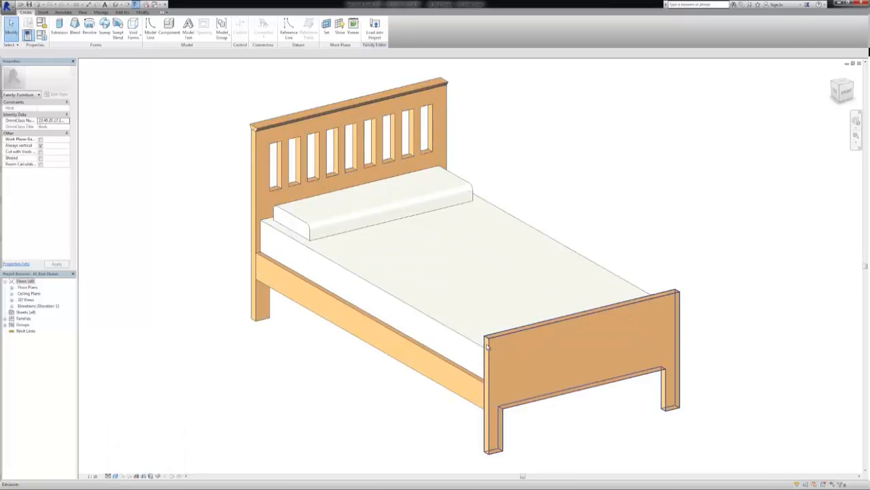
# Inspect the bed's footboard, headboard and mattress extrusions, viewing the sketch that defines the mattress
pyautogui.click(346, 259)
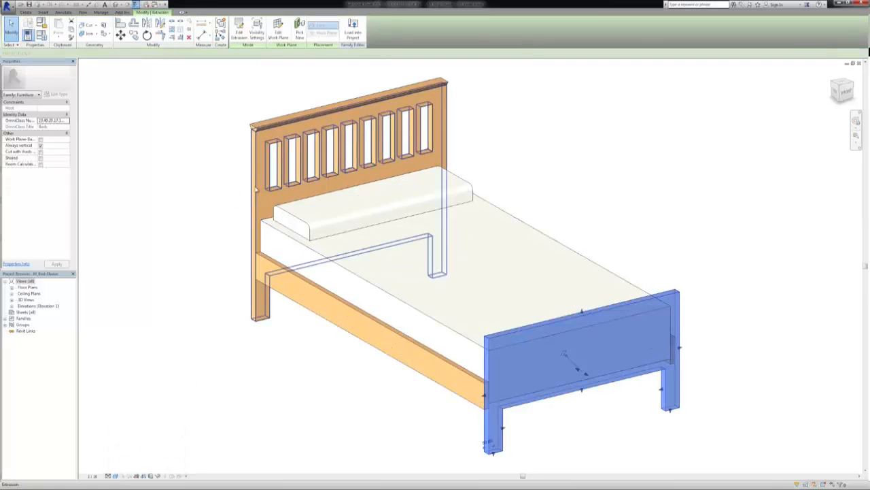
pyautogui.click(358, 272)
pyautogui.click(358, 278)
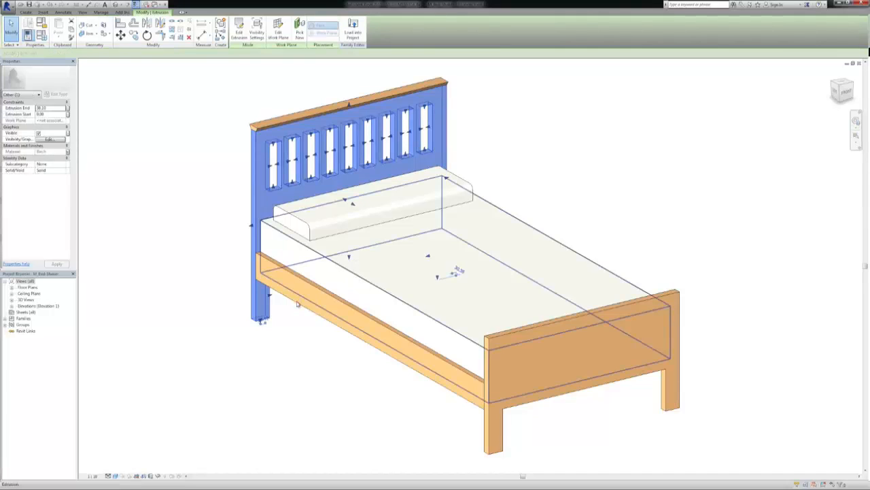
pyautogui.click(240, 39)
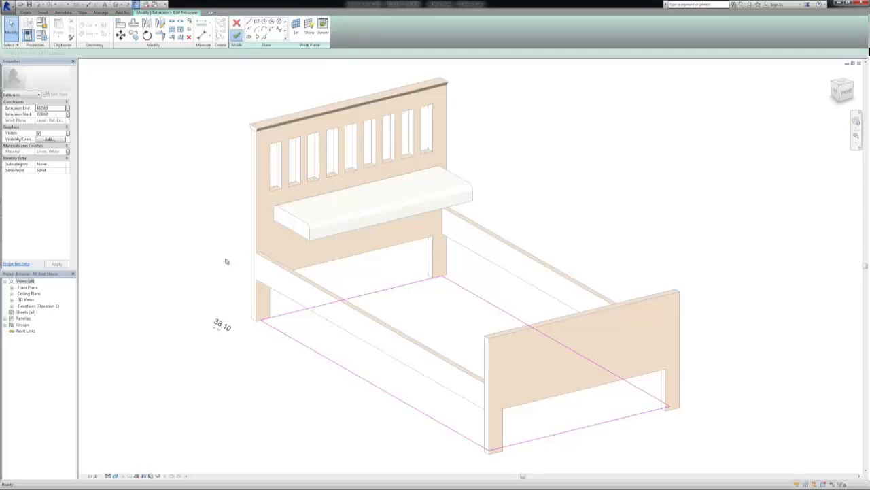
pyautogui.click(213, 303)
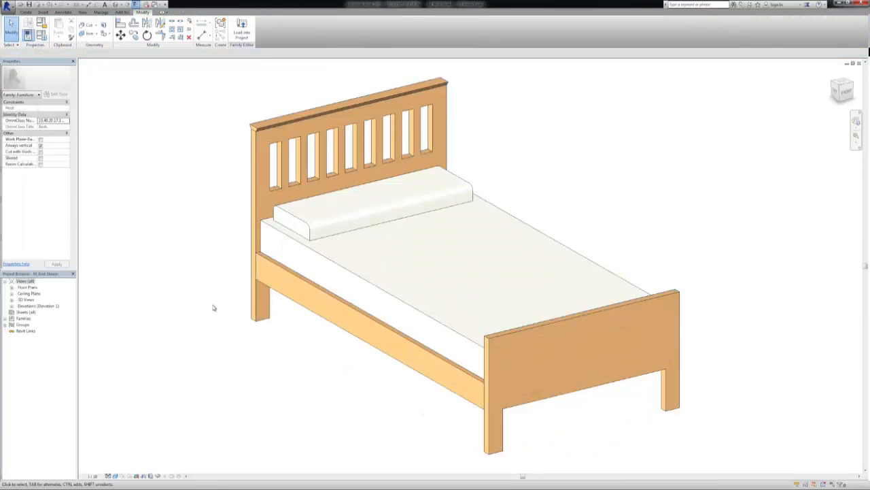
# Examine the sketch of the headboard extrusion with its slot openings, leaving it as drawn
pyautogui.click(250, 226)
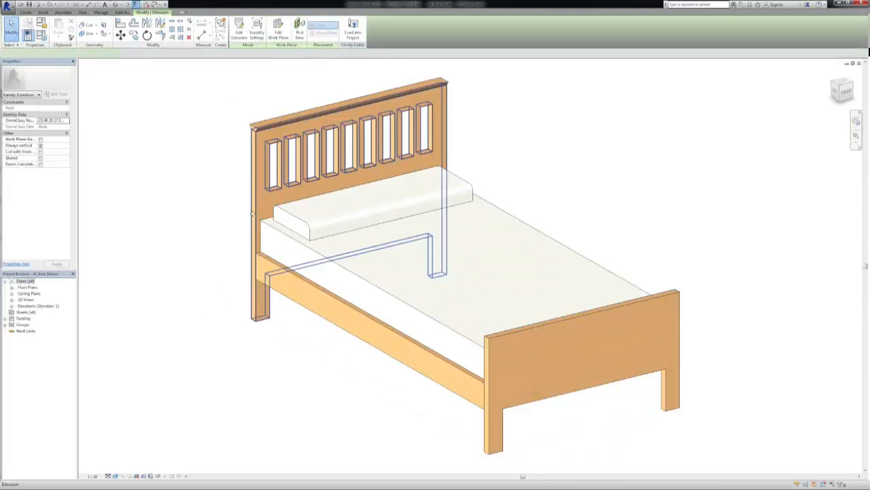
pyautogui.click(240, 38)
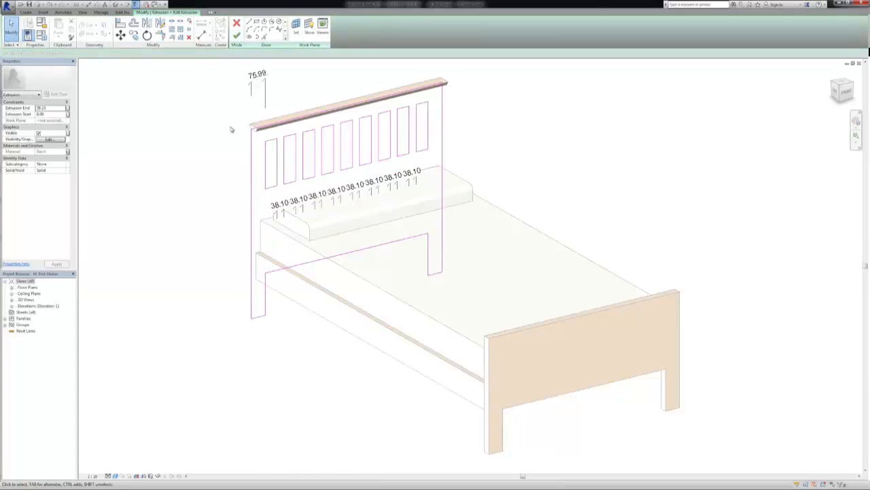
pyautogui.click(237, 36)
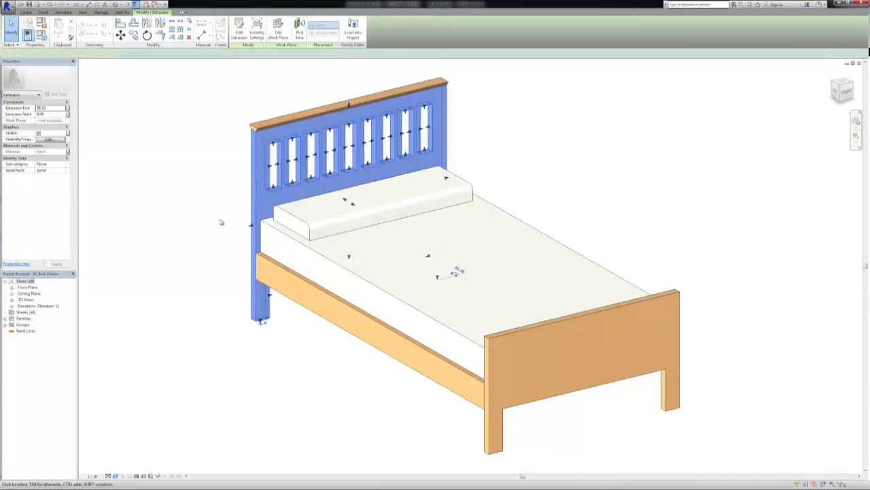
pyautogui.click(221, 222)
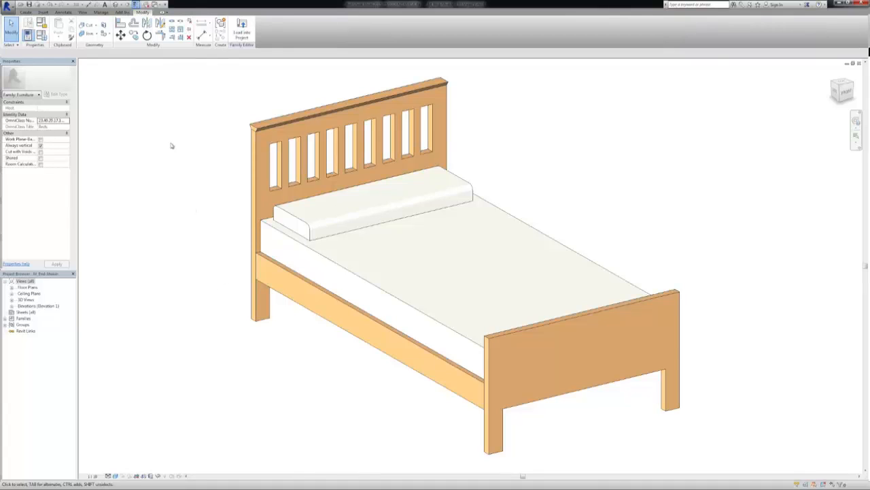
# Apply a wider predefined family type to the bed in place of the Twin size
pyautogui.click(44, 39)
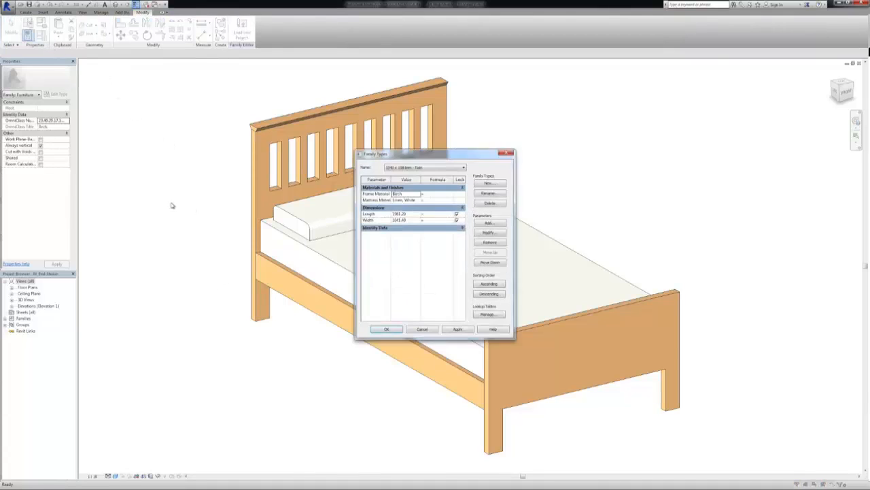
pyautogui.moveTo(392, 157); pyautogui.dragTo(159, 268)
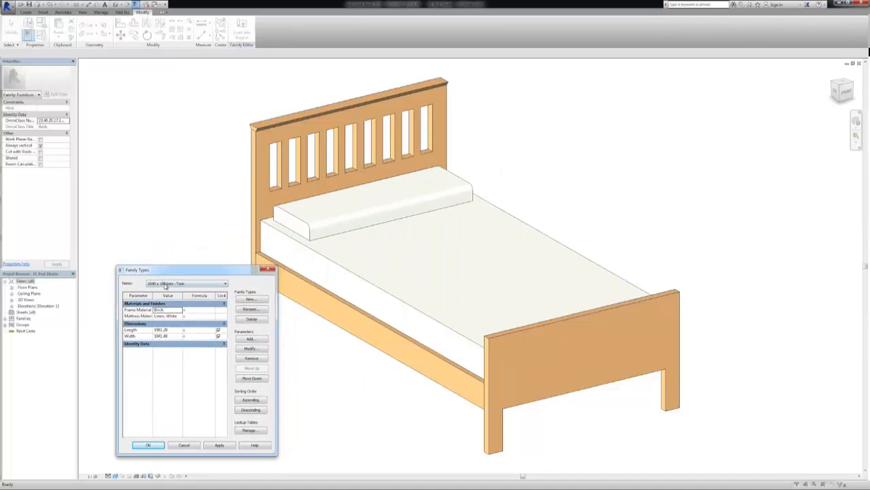
pyautogui.click(166, 283)
pyautogui.click(166, 294)
pyautogui.click(219, 445)
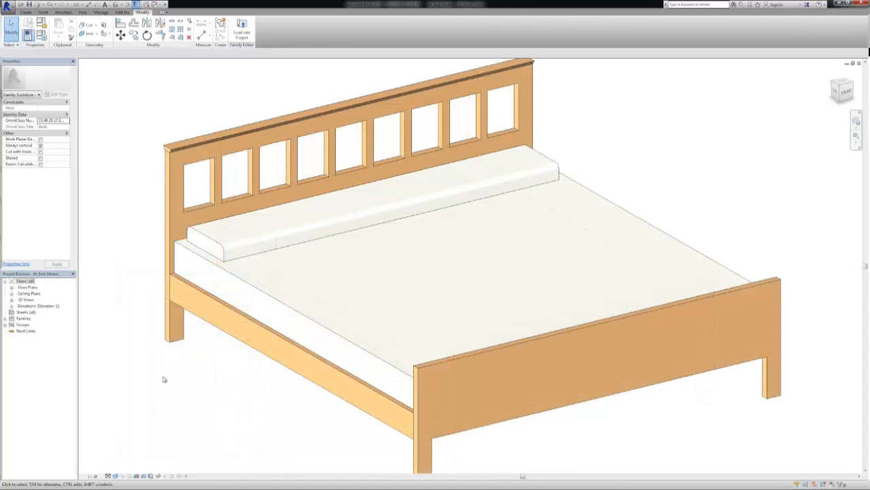
# Save the bed as a new family file named Bed 4 post in the Beds folder
pyautogui.click(8, 5)
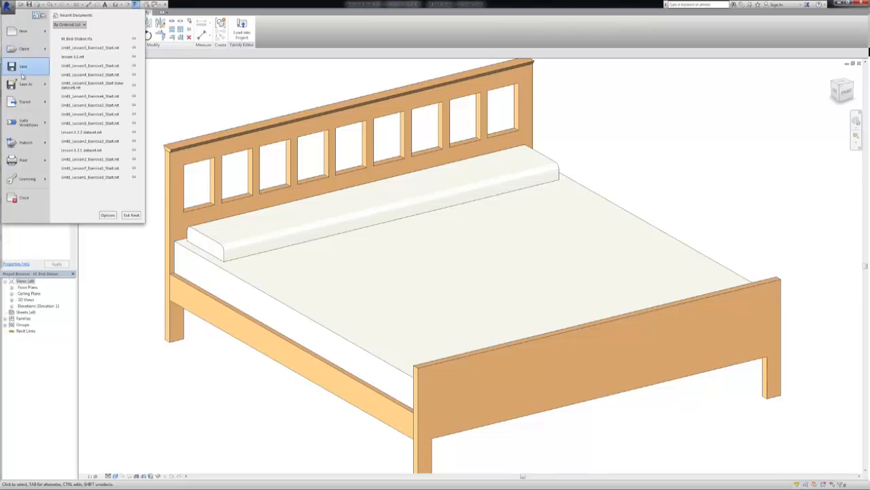
pyautogui.moveTo(27, 84)
pyautogui.click(76, 63)
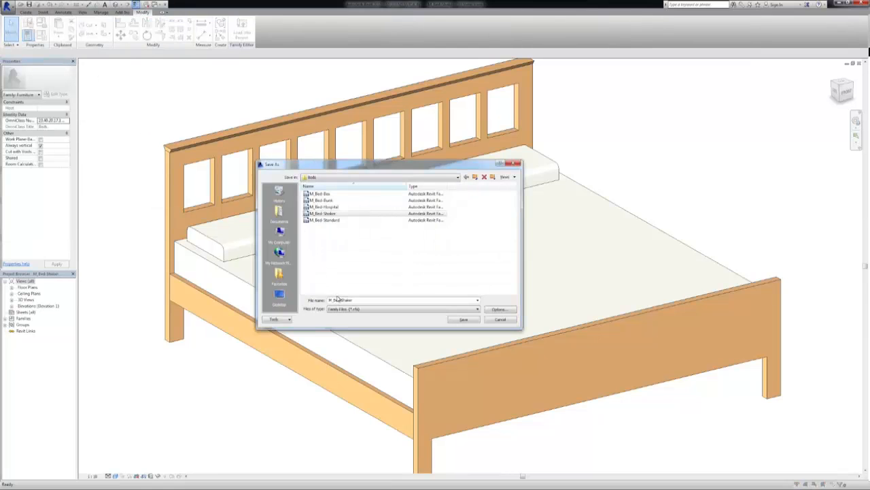
pyautogui.moveTo(359, 300); pyautogui.dragTo(317, 303)
pyautogui.write('bed')
pyautogui.press('Return')
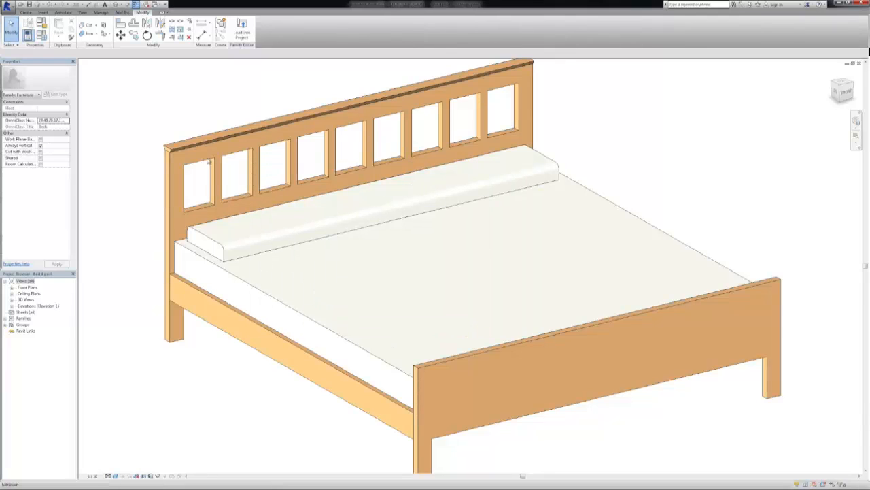
# Delete the trim sweep running along the top of the headboard
pyautogui.click(195, 145)
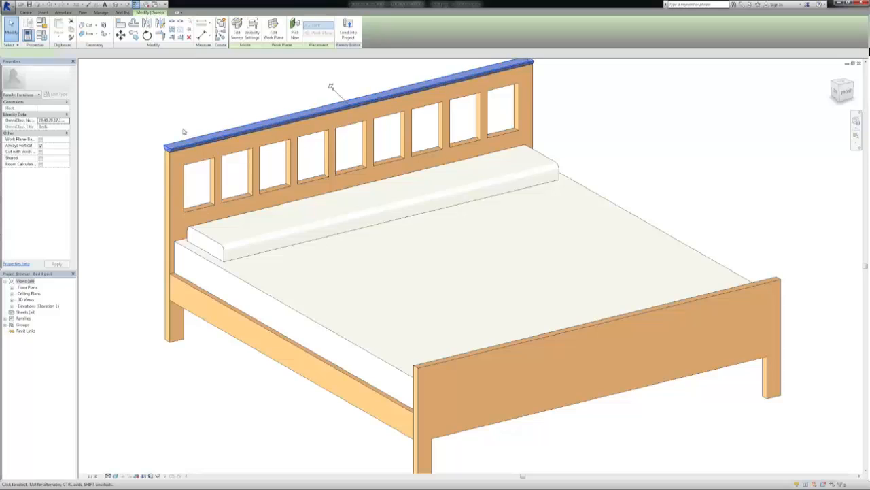
pyautogui.click(183, 131)
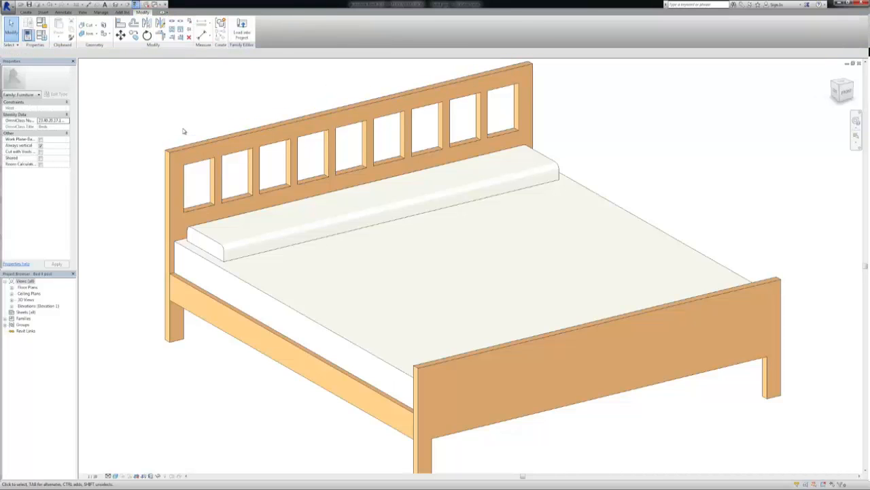
# Edit the headboard extrusion's sketch in the Front elevation, raising the lower edges of the first, fourth, sixth and ninth openings
pyautogui.click(188, 151)
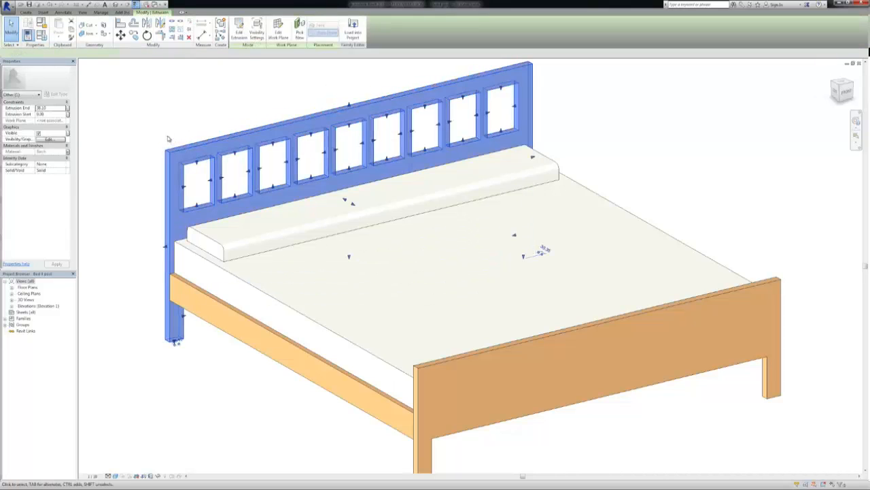
pyautogui.click(238, 37)
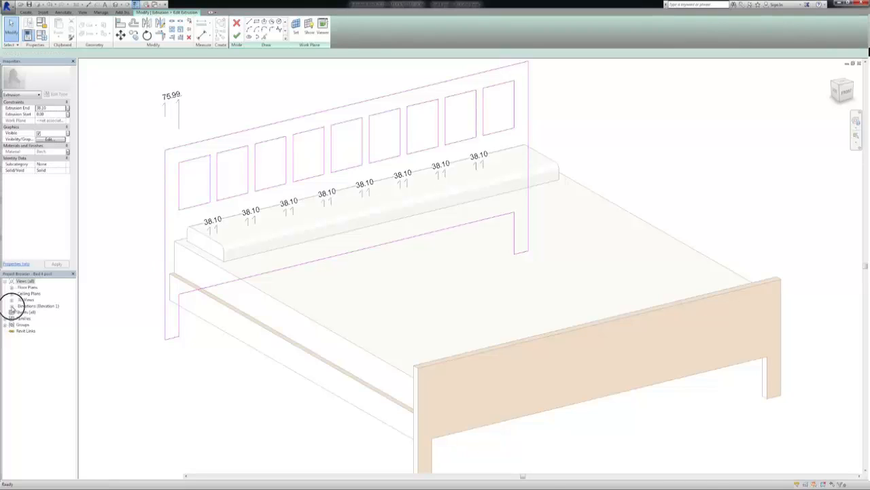
pyautogui.click(11, 306)
pyautogui.doubleClick(29, 318)
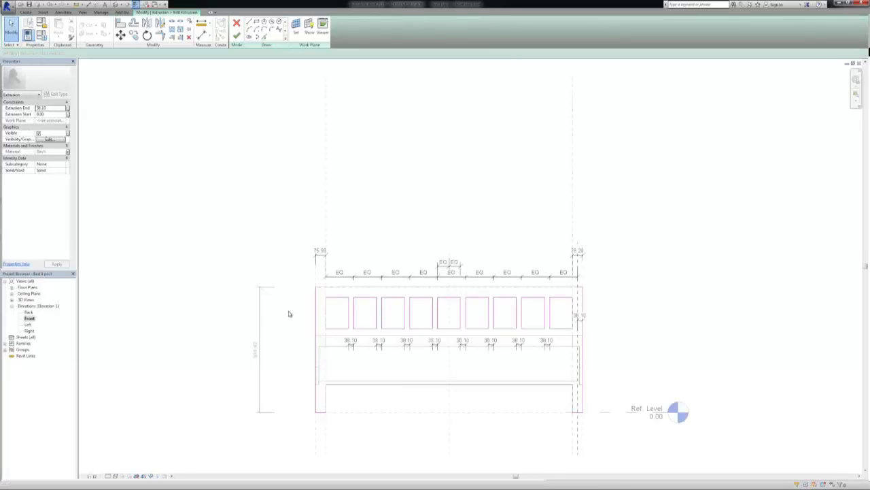
pyautogui.moveTo(290, 313); pyautogui.dragTo(204, 300, button='middle')
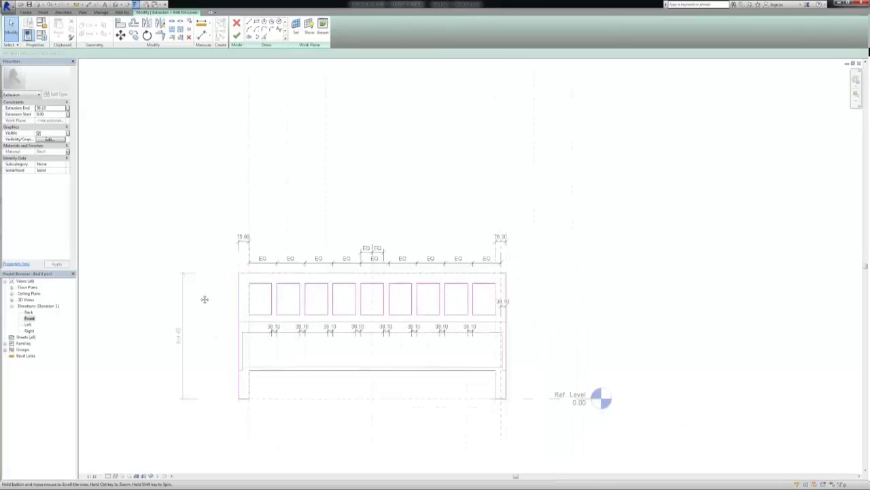
pyautogui.click(248, 312)
pyautogui.moveTo(247, 300); pyautogui.dragTo(247, 297)
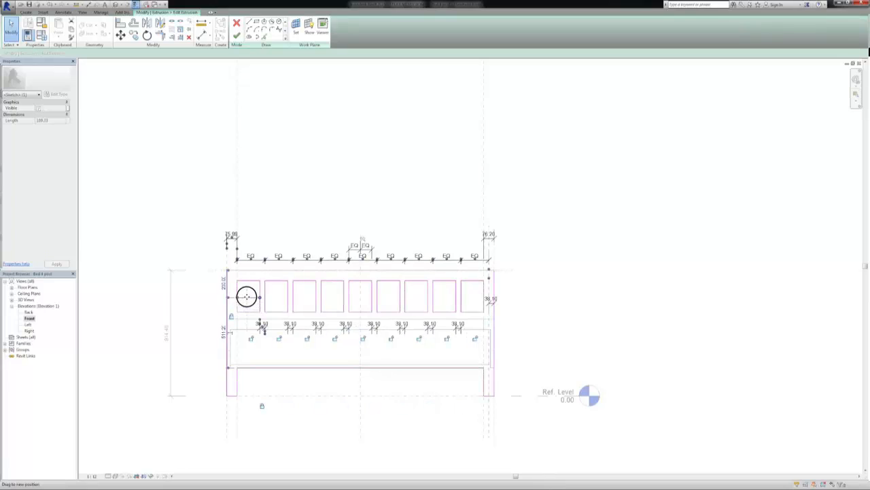
pyautogui.moveTo(331, 312); pyautogui.dragTo(330, 297)
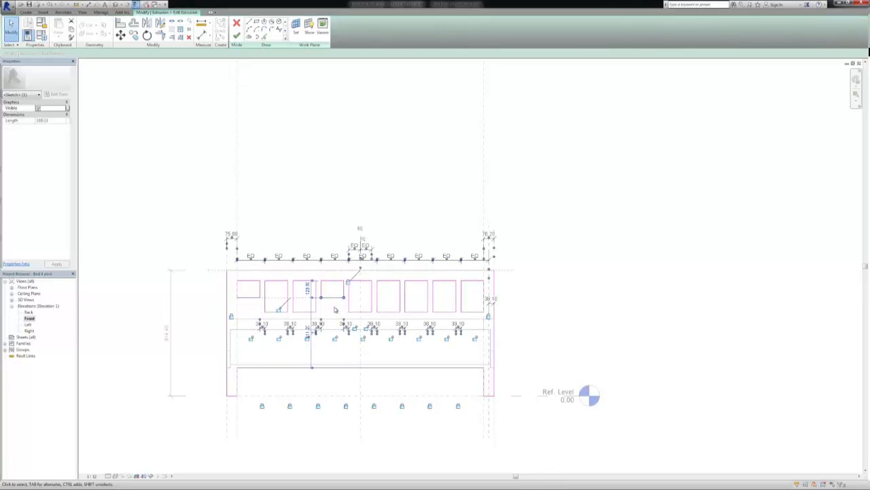
pyautogui.moveTo(389, 311); pyautogui.dragTo(389, 296)
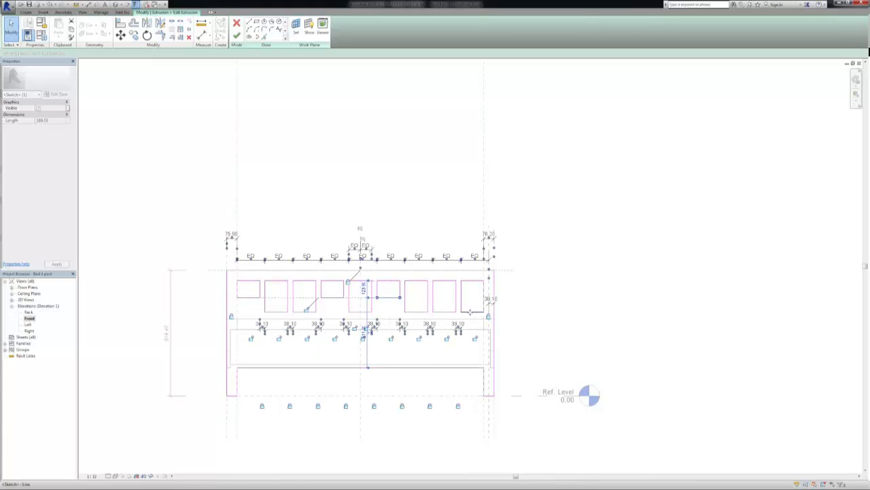
pyautogui.moveTo(469, 311); pyautogui.dragTo(466, 297)
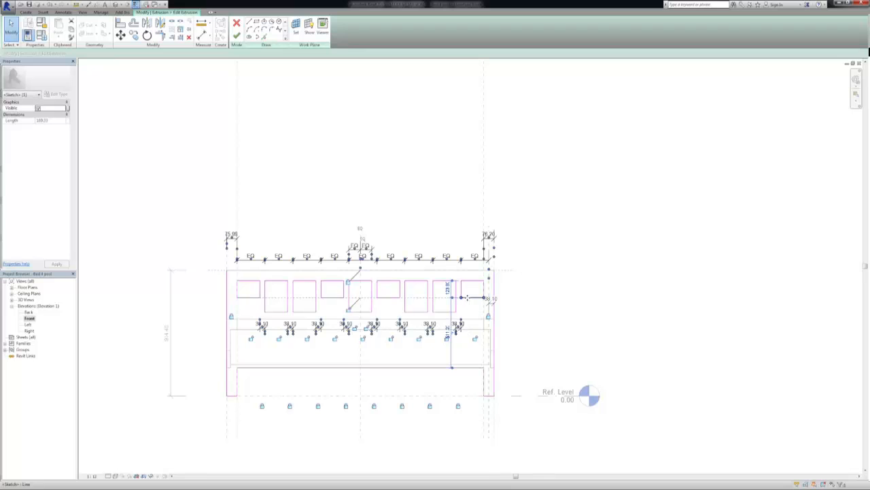
pyautogui.click(235, 35)
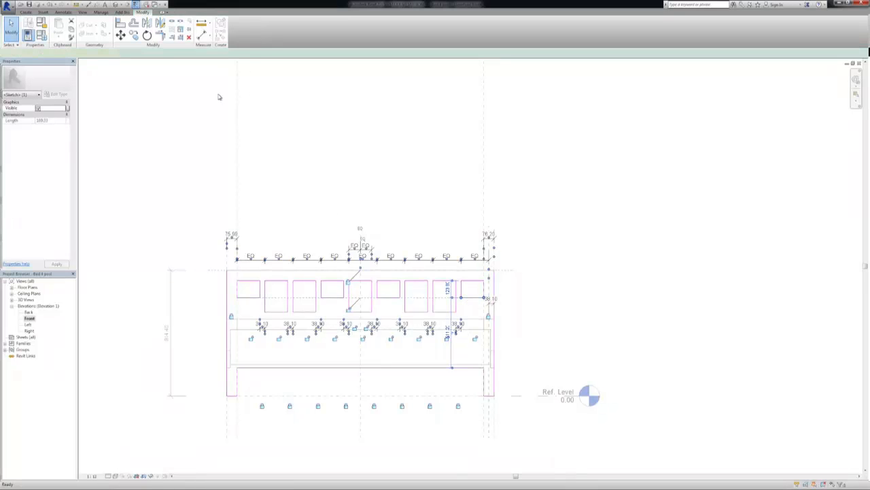
# Show the bed in the default 3D view, turned toward its foot end, with the Shaded visual style
pyautogui.click(115, 5)
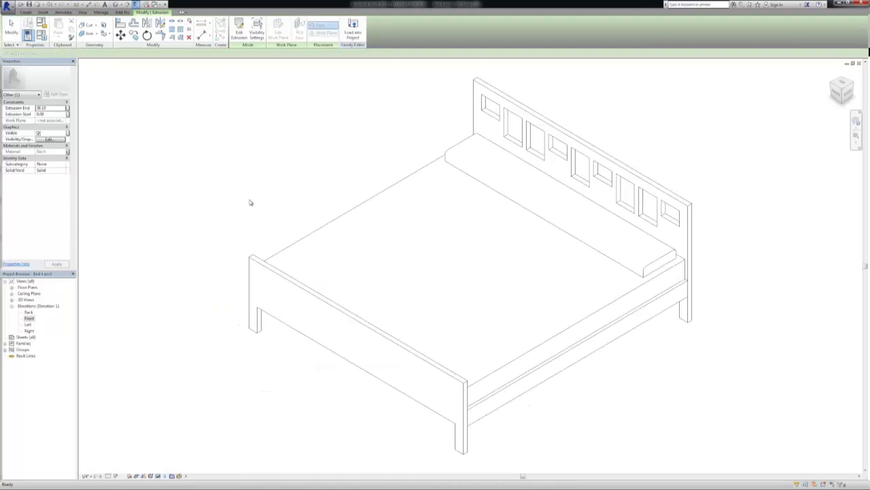
pyautogui.click(249, 200)
pyautogui.keyDown('shift'); pyautogui.moveTo(373, 166); pyautogui.dragTo(327, 170, button='middle'); pyautogui.keyUp('shift')
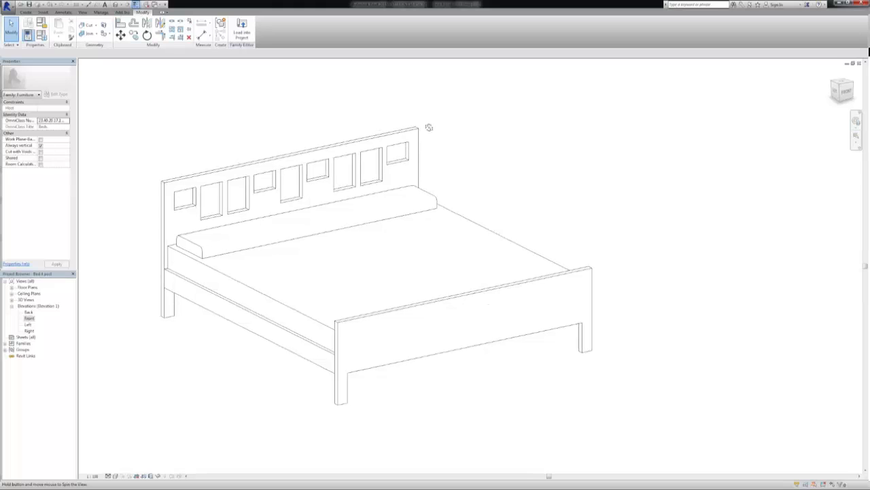
pyautogui.click(117, 476)
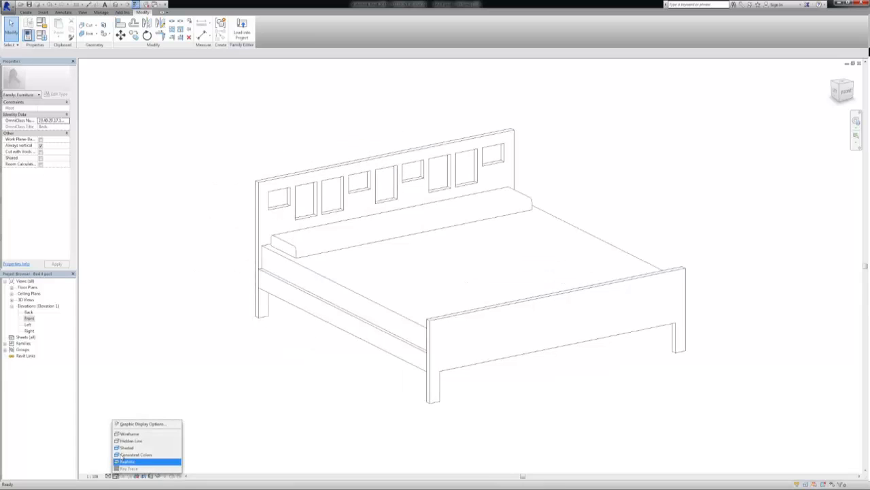
pyautogui.click(146, 447)
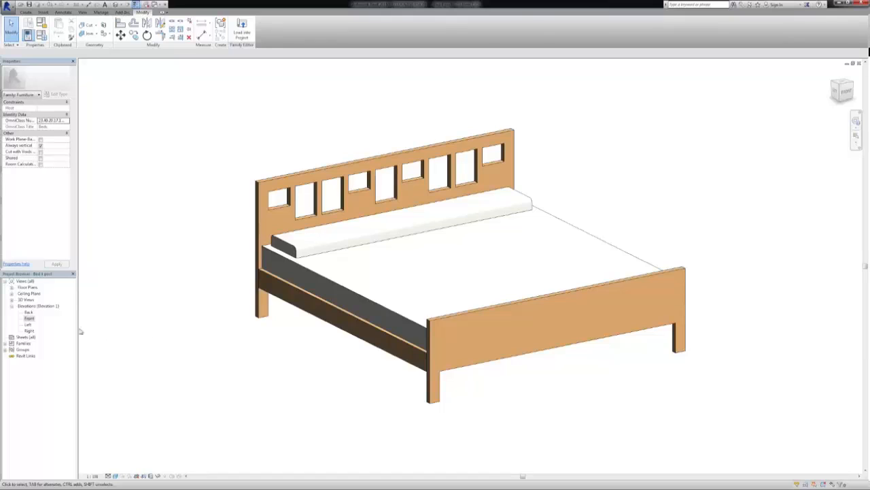
# Start an extrusion in the Ref. Level floor plan and sketch a rectangular post profile about 100 mm wide outside the headboard's left corner
pyautogui.click(11, 288)
pyautogui.doubleClick(31, 294)
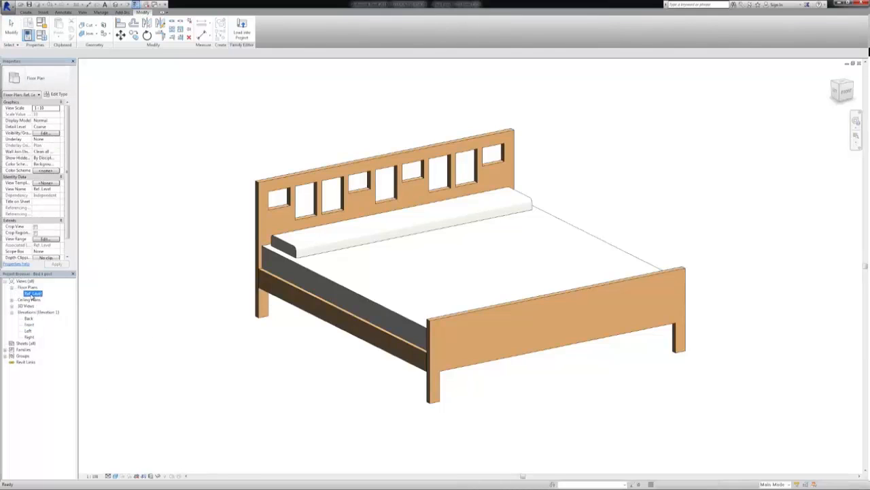
pyautogui.moveTo(320, 273); pyautogui.dragTo(258, 300, button='middle')
pyautogui.scroll(-1, 263, 287)
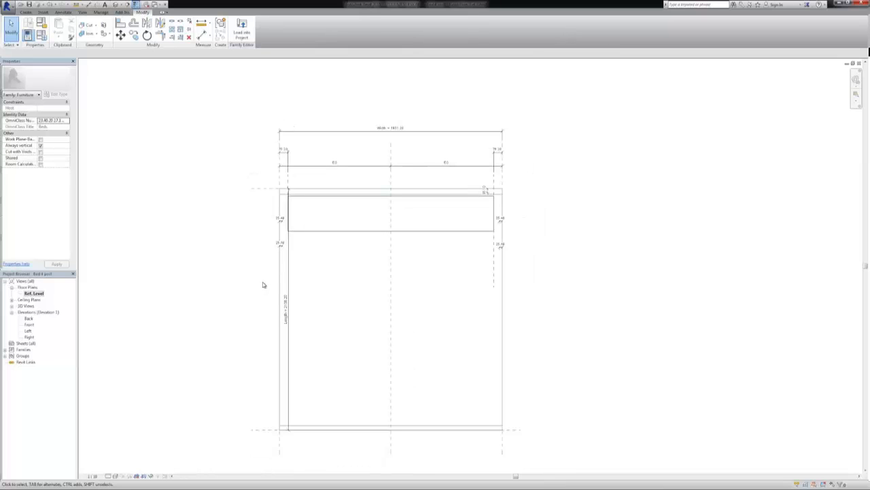
pyautogui.click(26, 12)
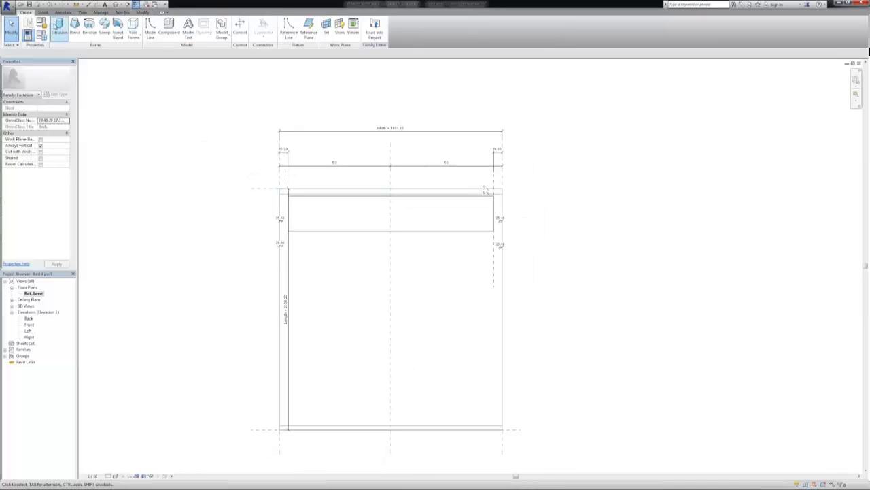
pyautogui.click(59, 27)
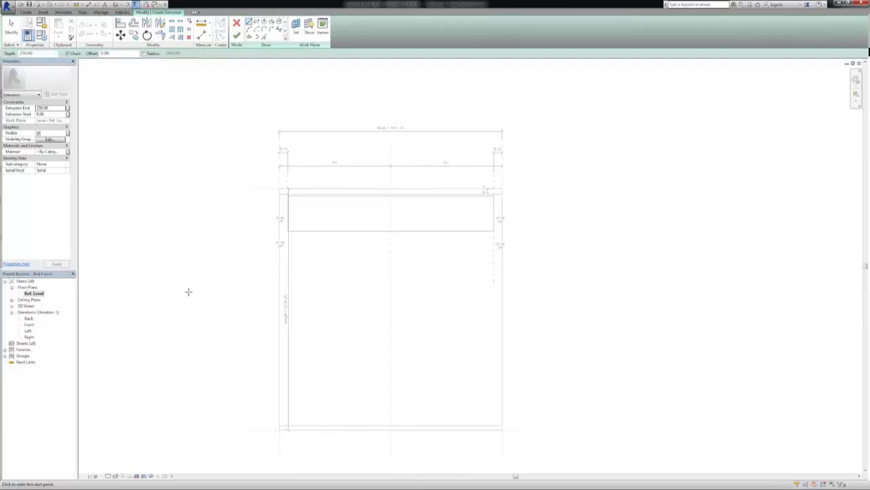
pyautogui.moveTo(238, 253); pyautogui.dragTo(156, 297, button='middle')
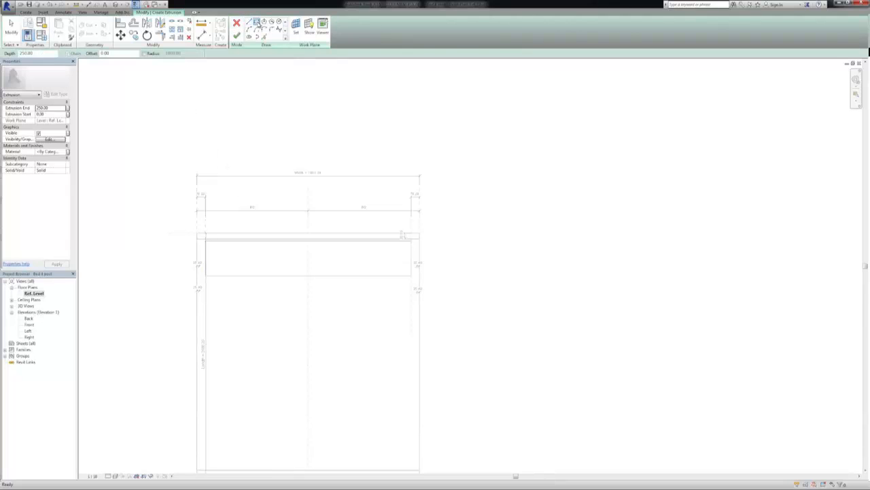
pyautogui.click(249, 29)
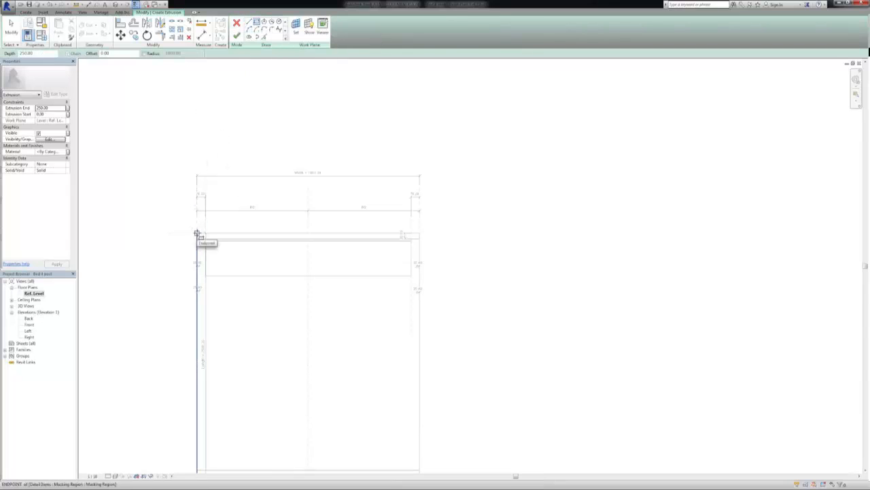
pyautogui.click(197, 235)
pyautogui.click(185, 239)
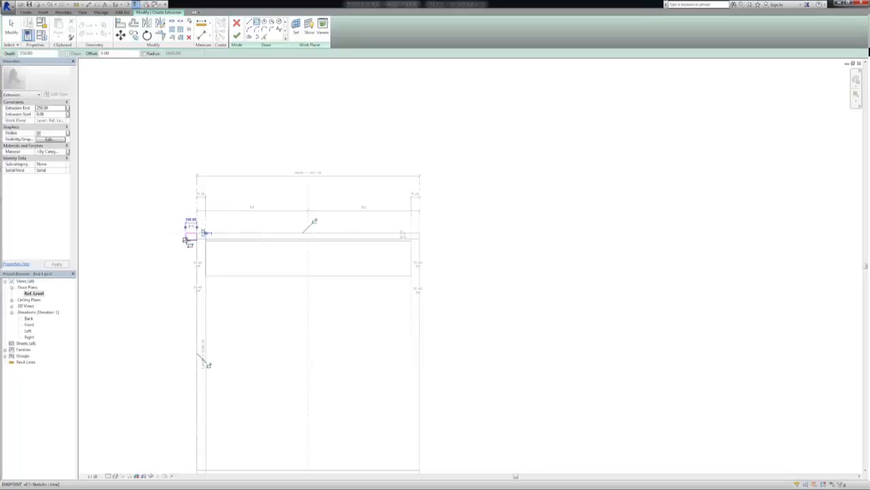
pyautogui.press('Escape')
# Move the post profile's lower edge to make it 100 mm deep, and finish the extrusion sketch
pyautogui.click(191, 241)
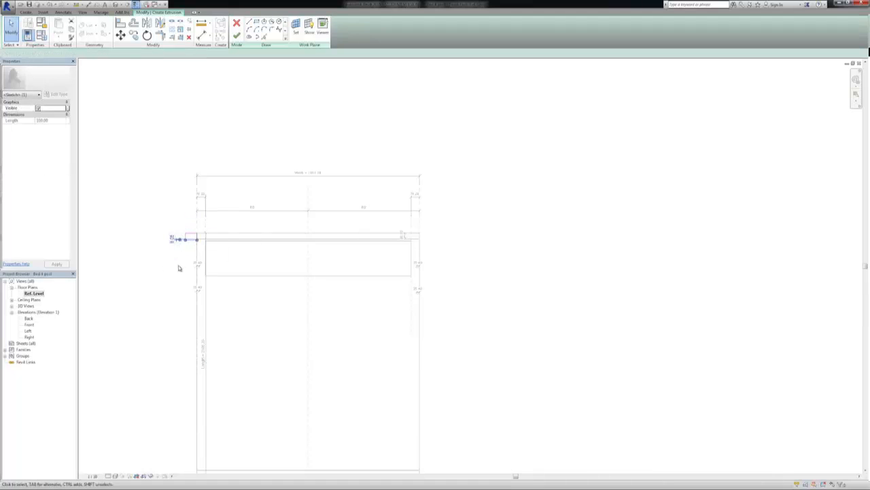
pyautogui.click(176, 262)
pyautogui.click(188, 239)
pyautogui.scroll(-2, 186, 238)
pyautogui.scroll(5, 188, 238)
pyautogui.scroll(3, 191, 240)
pyautogui.moveTo(190, 239)
pyautogui.mouseDown()
pyautogui.moveTo(188, 254)
pyautogui.moveTo(179, 203)
pyautogui.mouseUp()
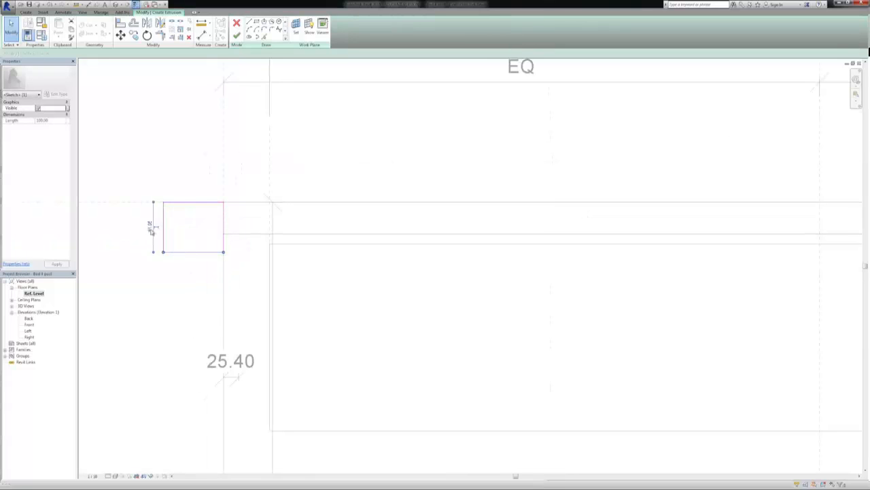
pyautogui.click(142, 226)
pyautogui.write('1000')
pyautogui.press('Return')
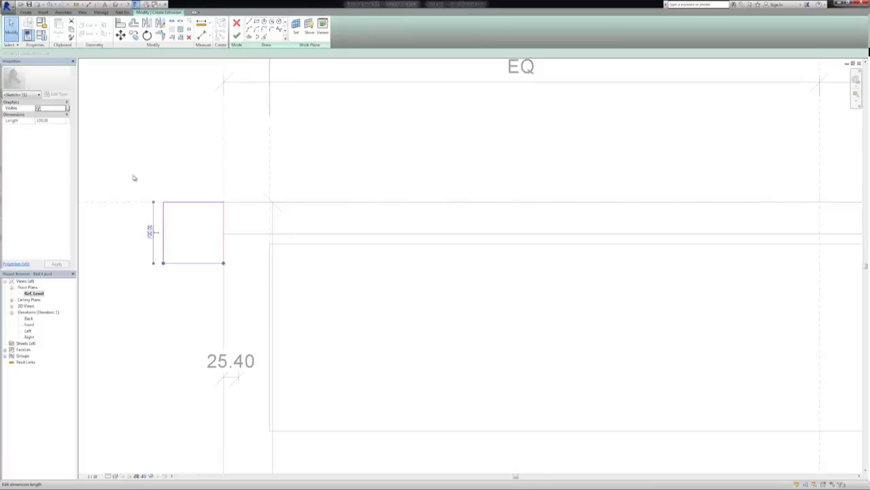
pyautogui.press('Escape')
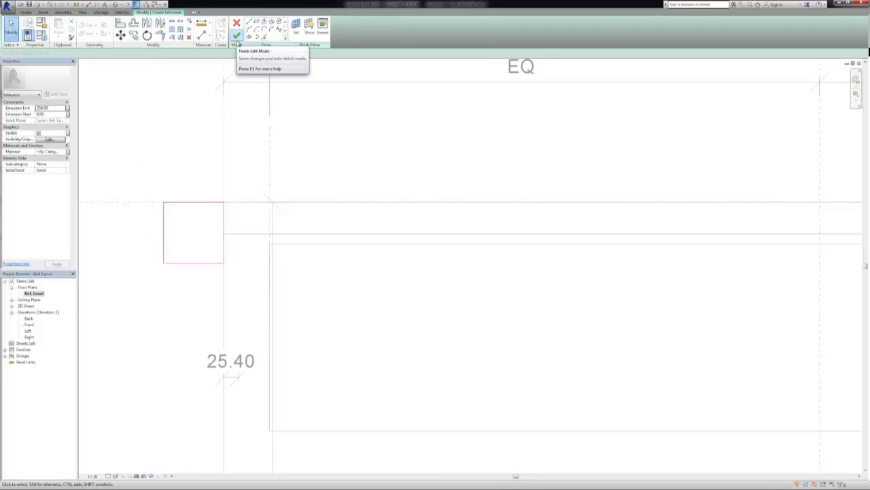
pyautogui.click(236, 40)
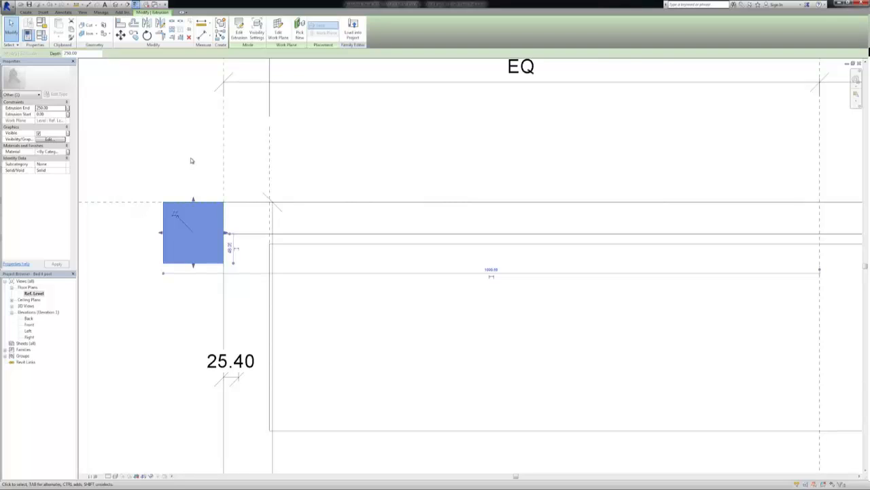
# Set the corner post's Extrusion End to 1500 mm
pyautogui.click(60, 108)
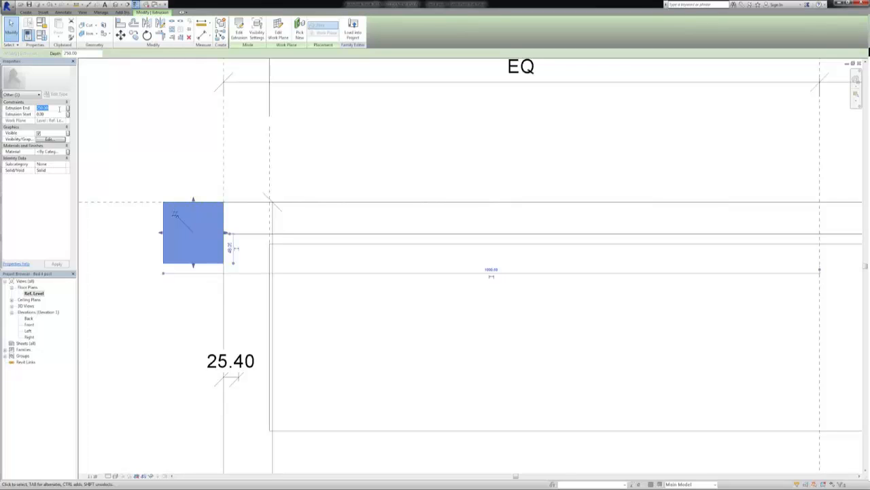
pyautogui.write('15')
pyautogui.click(56, 264)
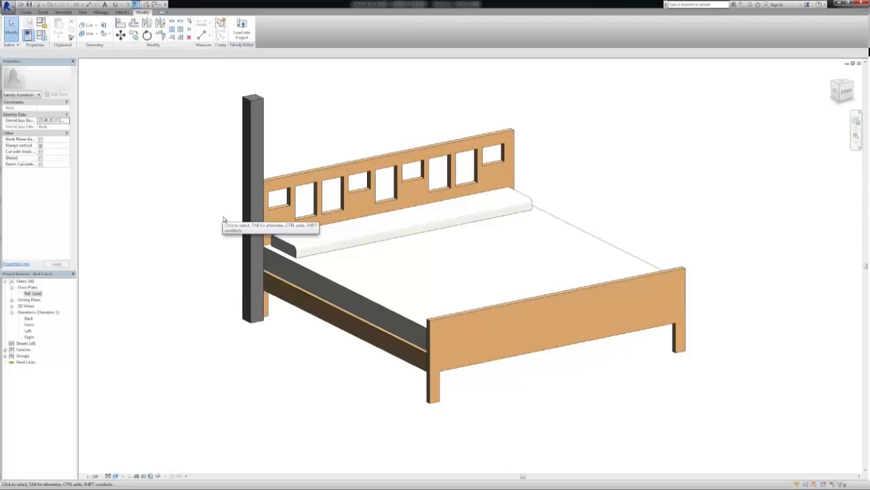
# Associate the corner post's material with the existing Frame Material family parameter
pyautogui.click(252, 178)
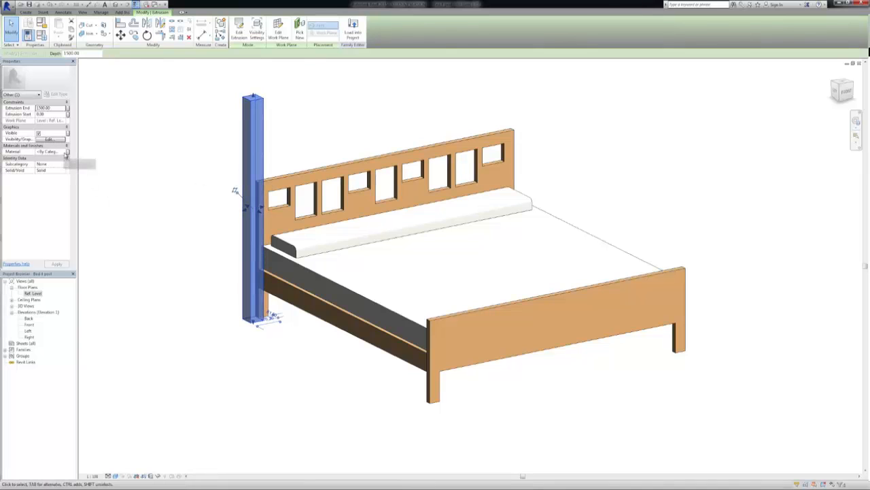
pyautogui.click(64, 152)
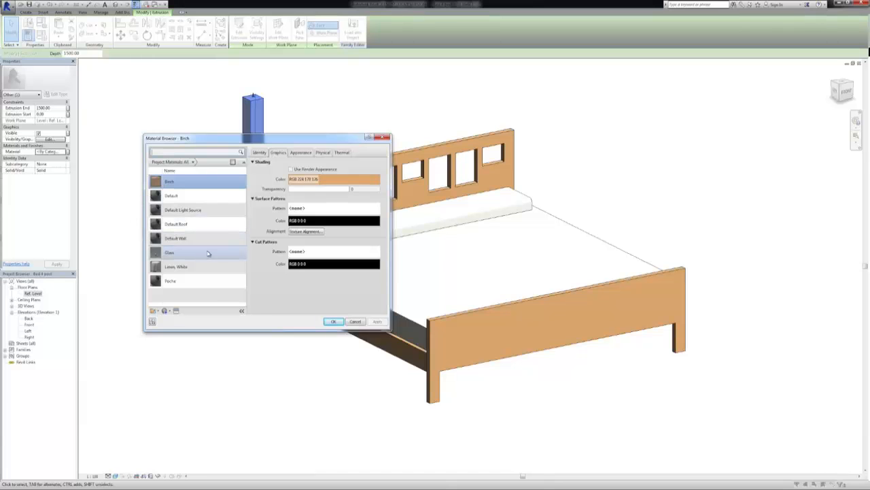
pyautogui.click(385, 138)
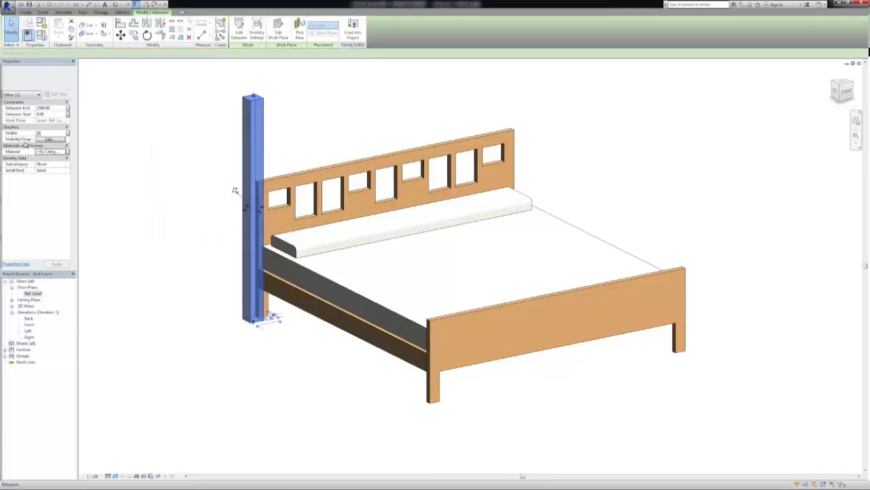
pyautogui.click(67, 151)
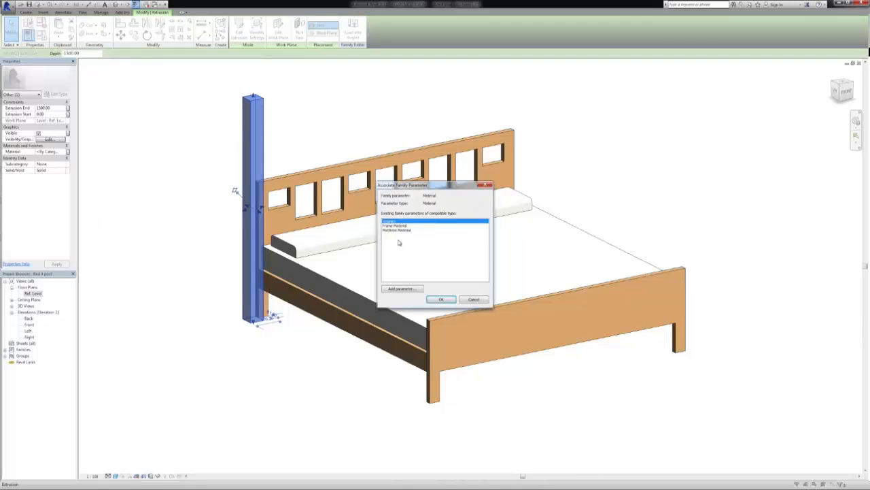
pyautogui.click(403, 230)
pyautogui.click(441, 299)
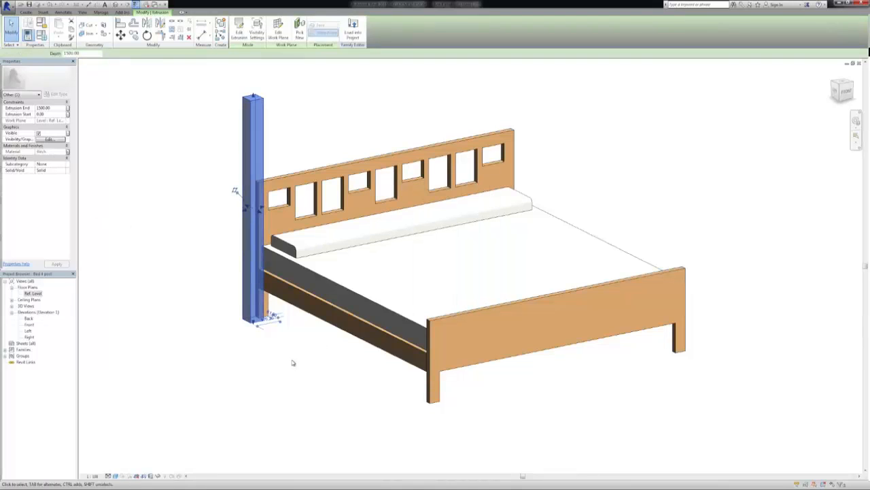
pyautogui.click(292, 363)
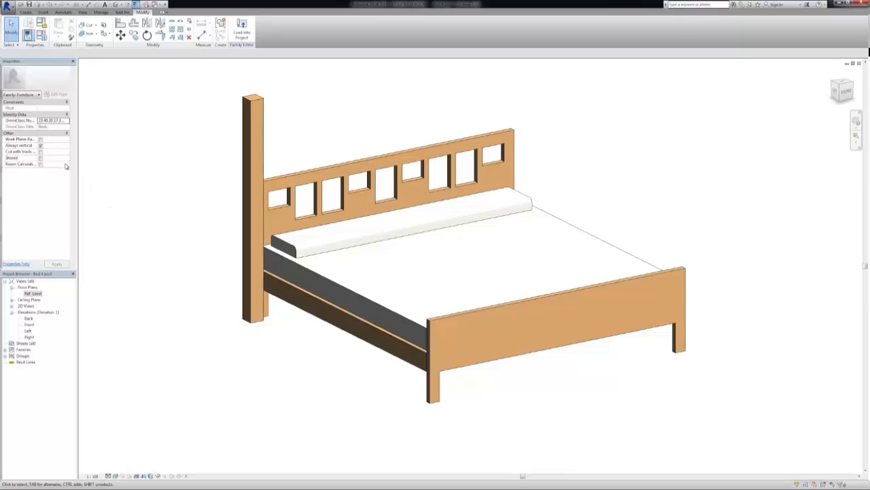
# In the Ref. Level floor plan, mirror the headboard's corner post about the Center (Left/Right) reference plane
pyautogui.doubleClick(32, 293)
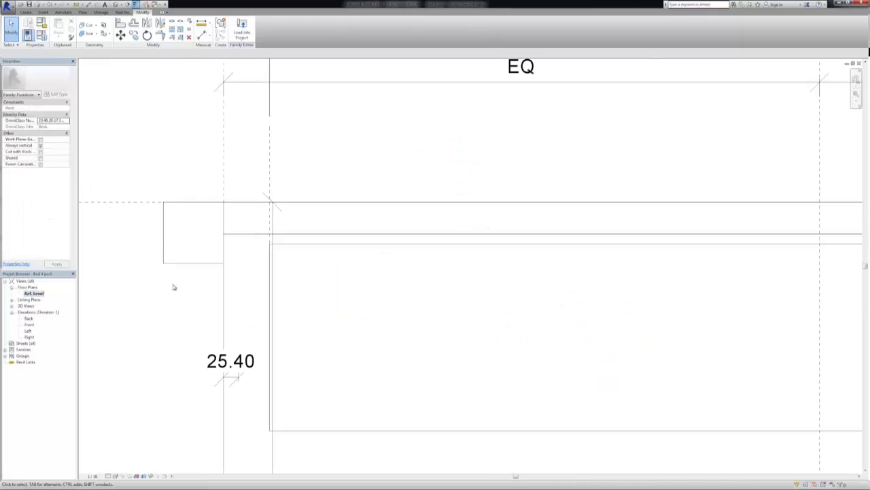
pyautogui.scroll(-5, 347, 256)
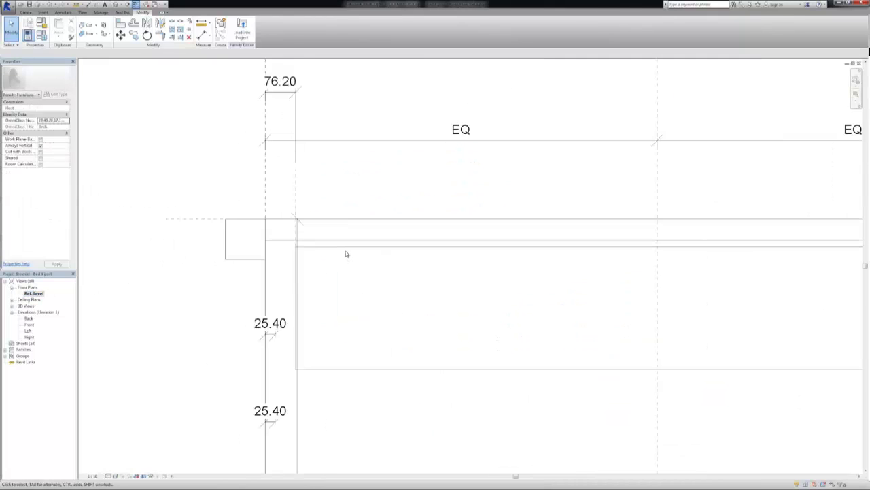
pyautogui.click(291, 258)
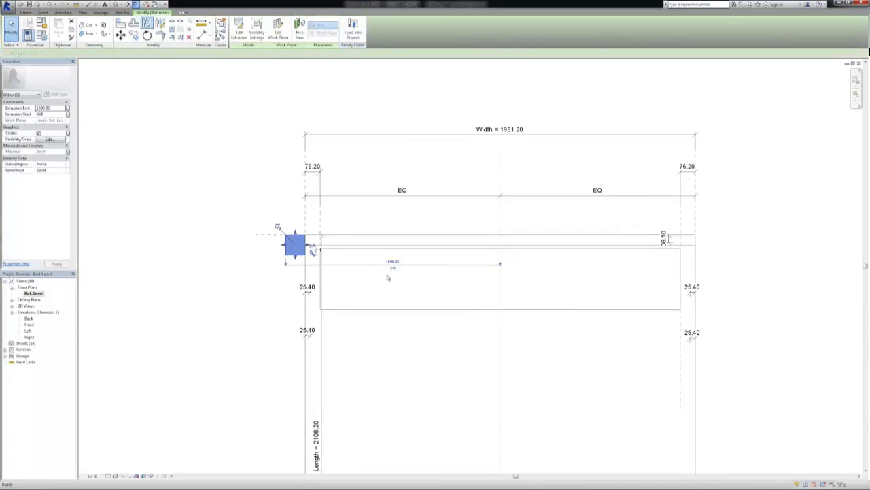
pyautogui.press('m')
pyautogui.press('m')
pyautogui.click(500, 371)
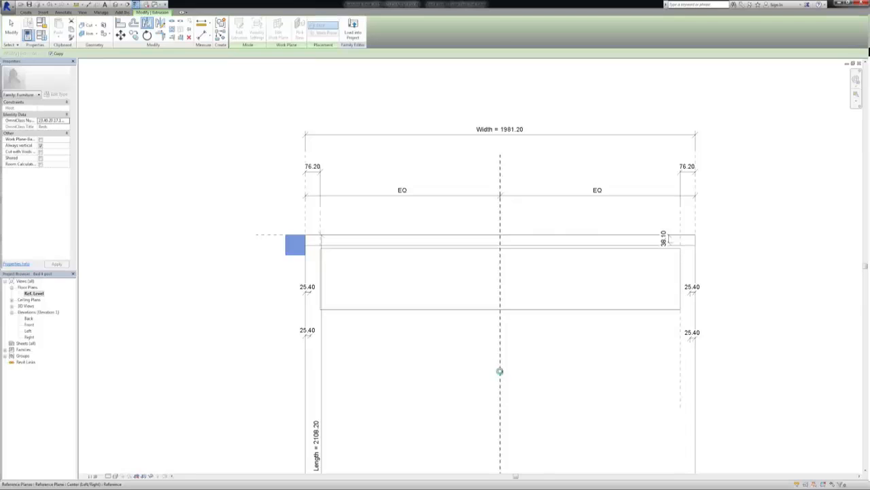
pyautogui.click(249, 331)
# Copy both headboard corner posts to the footboard corners, aligning them with the bed's foot edge
pyautogui.scroll(4, 248, 331)
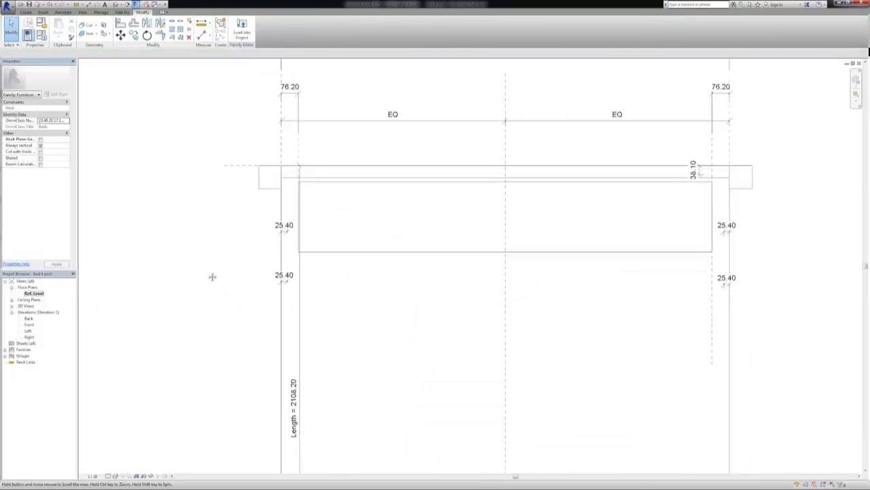
pyautogui.scroll(-6, 264, 288)
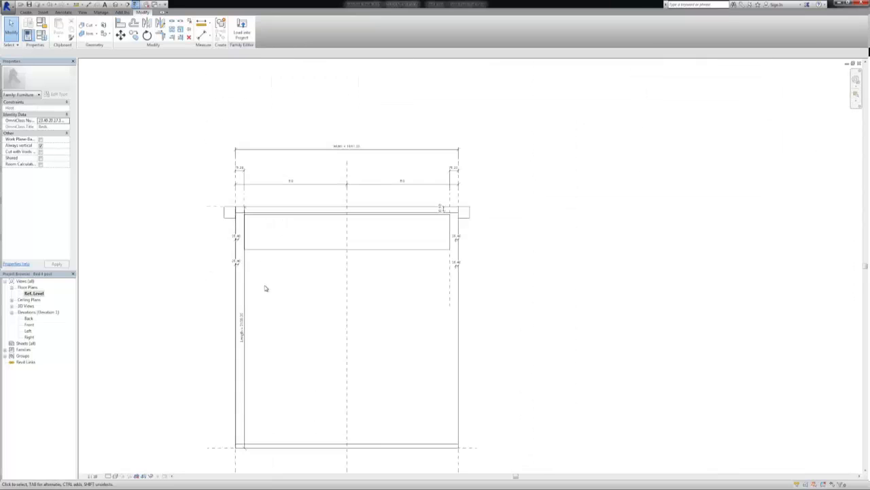
pyautogui.scroll(1, 275, 279)
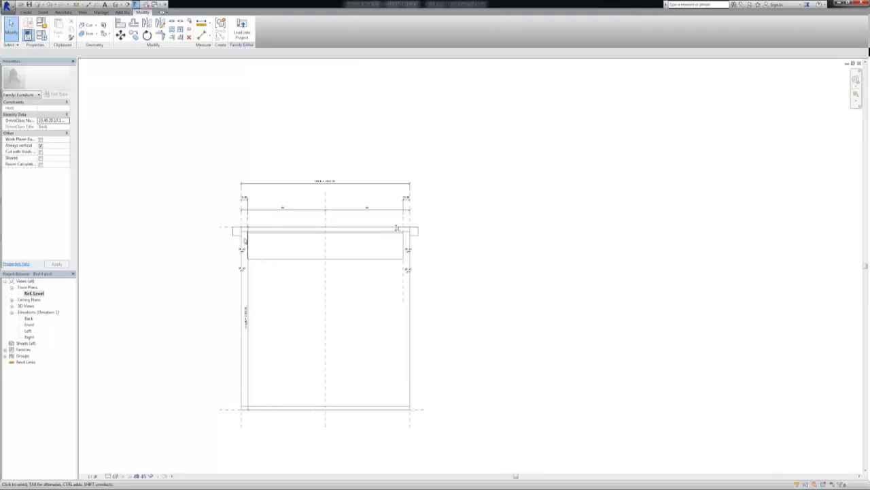
pyautogui.click(234, 230)
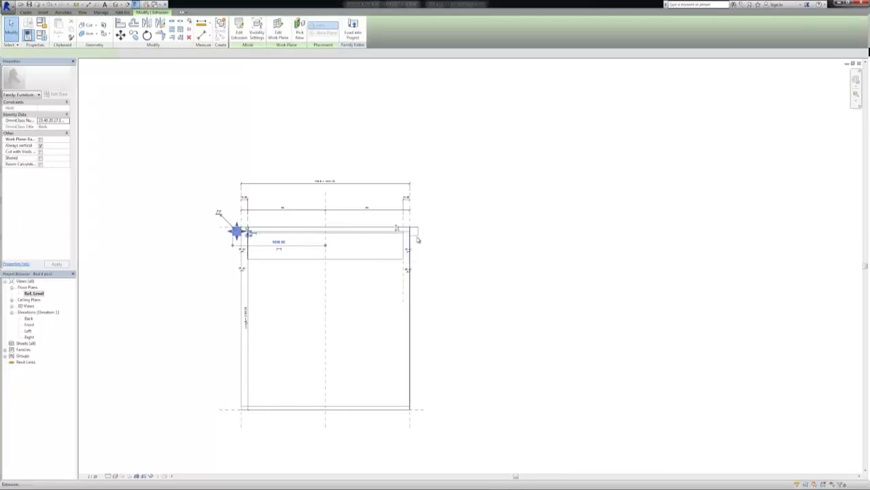
pyautogui.keyDown('ctrl'); pyautogui.click(416, 235); pyautogui.keyUp('ctrl')
pyautogui.click(134, 35)
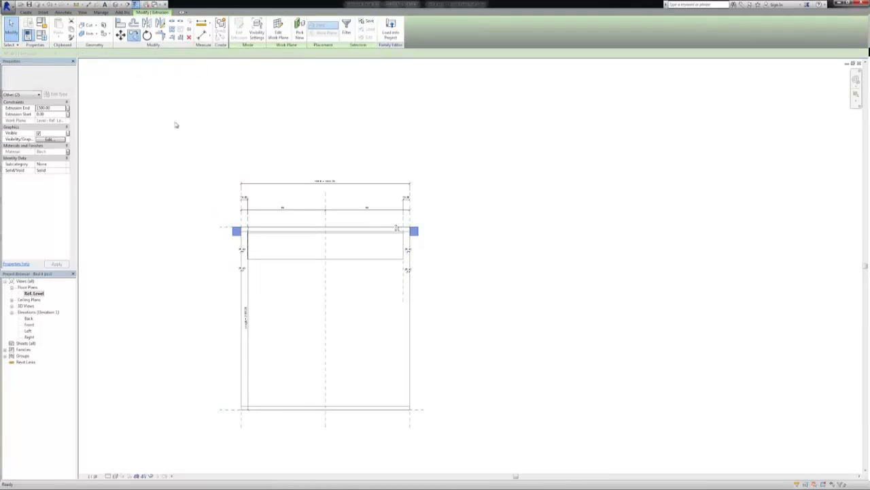
pyautogui.click(241, 242)
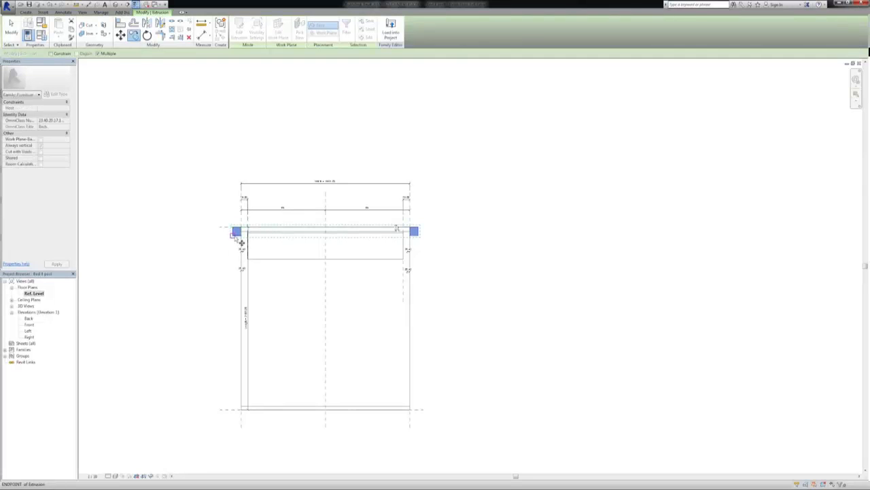
pyautogui.click(234, 410)
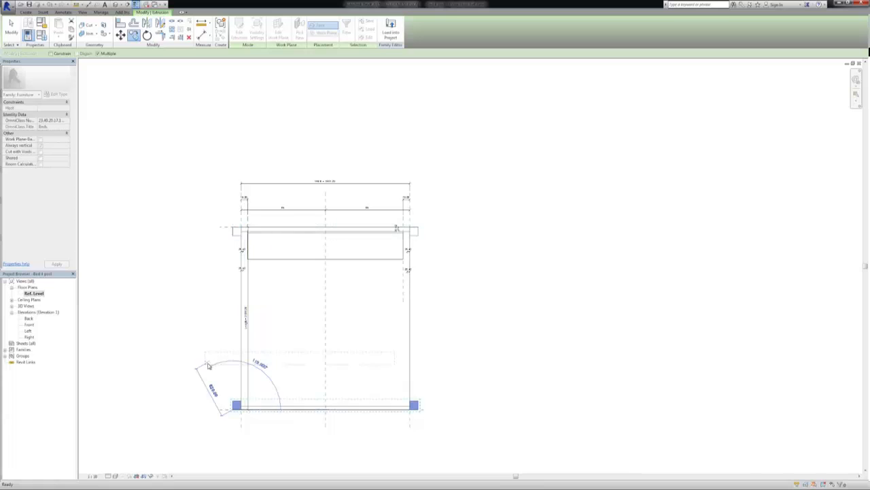
pyautogui.press('Escape')
pyautogui.press('Escape')
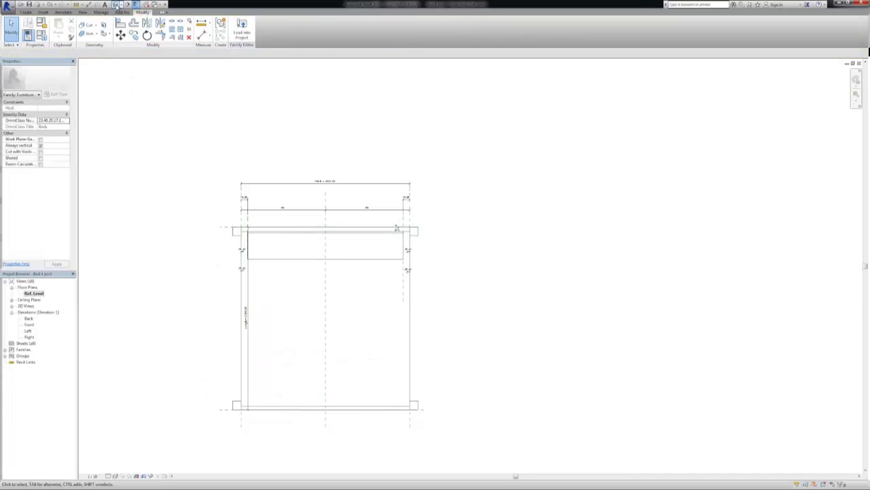
# Show the bed in 3D and create a family type named California King based on the Double type
pyautogui.click(117, 6)
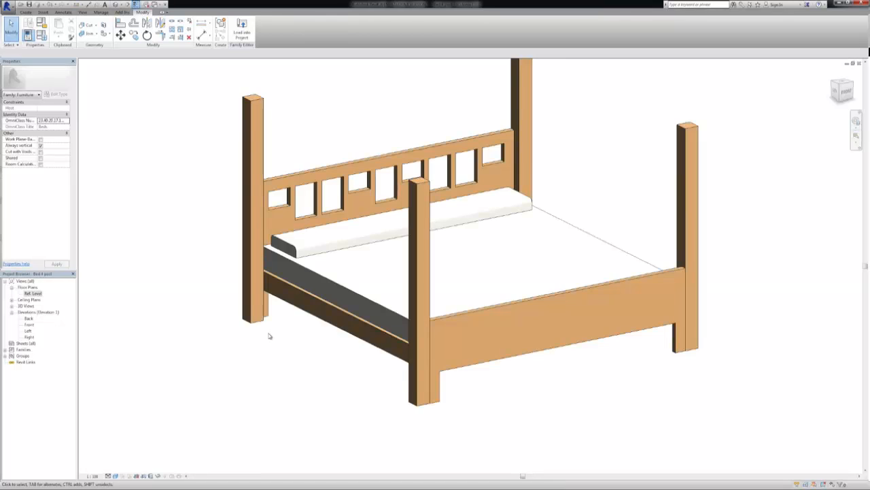
pyautogui.scroll(-2, 268, 334)
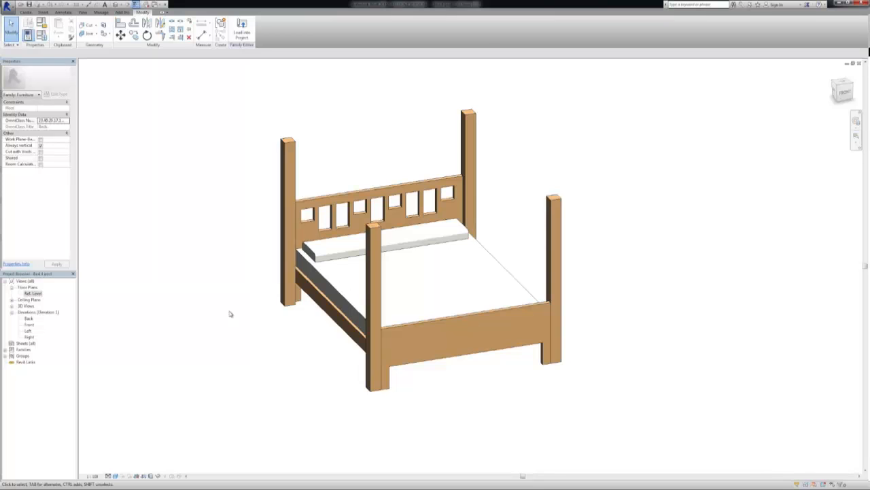
pyautogui.click(41, 42)
pyautogui.moveTo(199, 273); pyautogui.dragTo(182, 229)
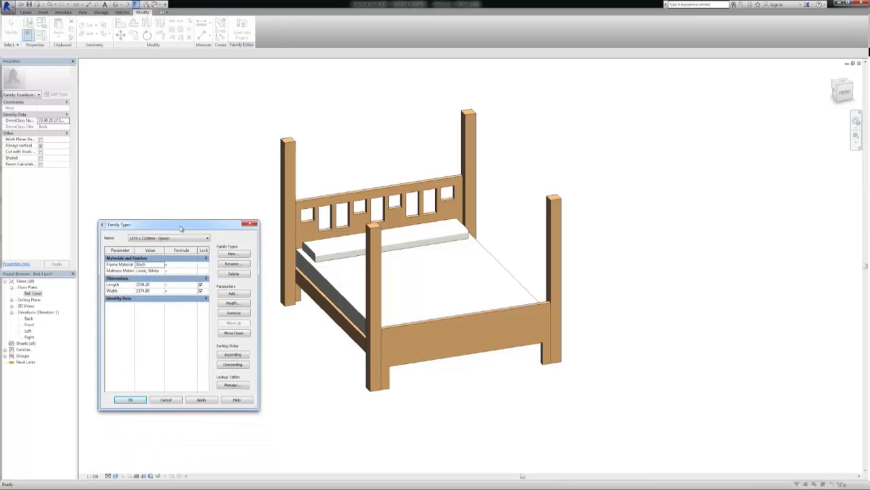
pyautogui.click(182, 237)
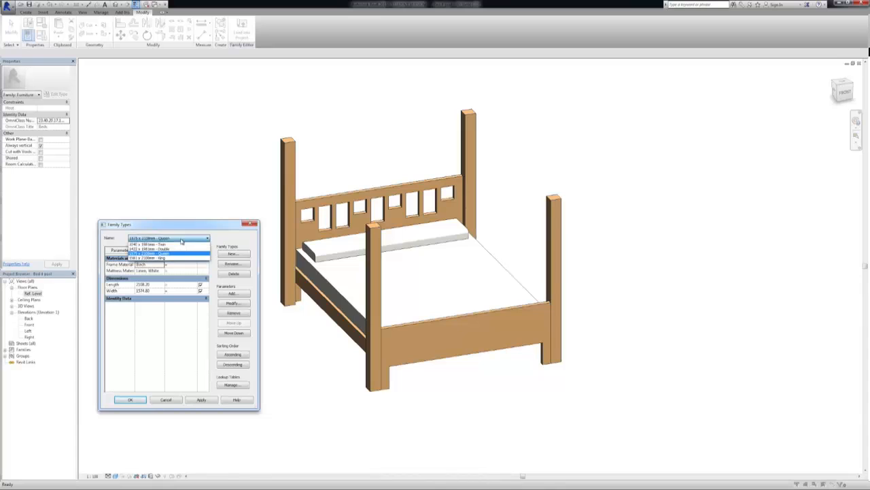
pyautogui.click(181, 248)
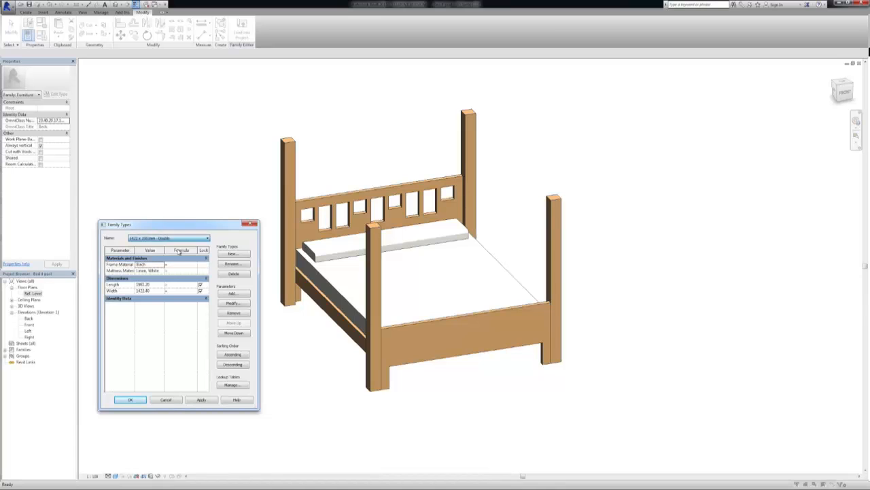
pyautogui.click(231, 255)
pyautogui.write('C')
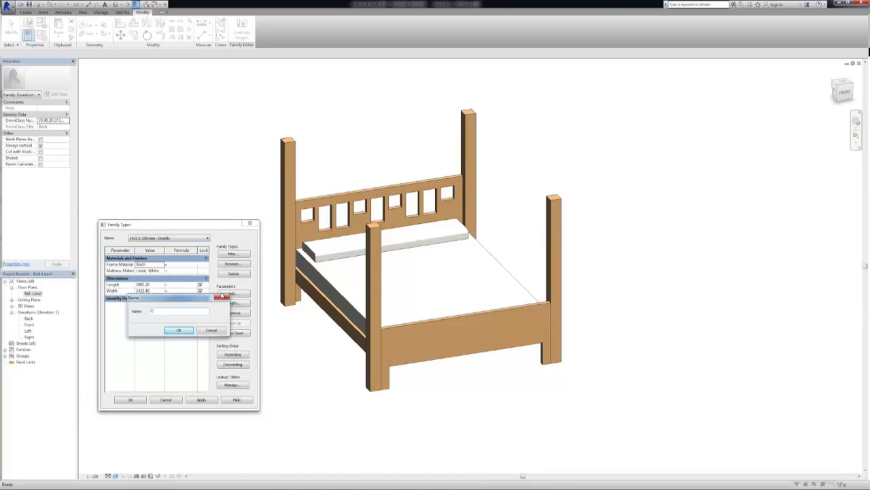
pyautogui.write('alifornia King')
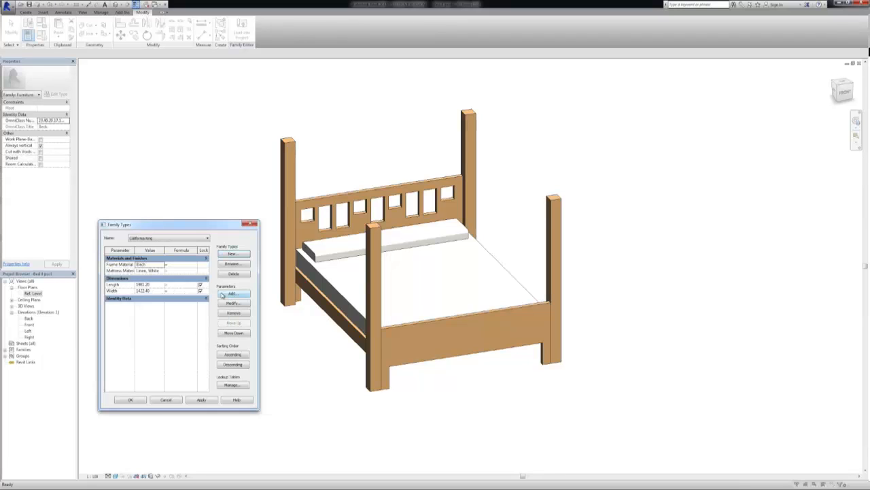
# Set the California King type's Length to 2200 and Width to 1800, and apply the changes
pyautogui.click(140, 286)
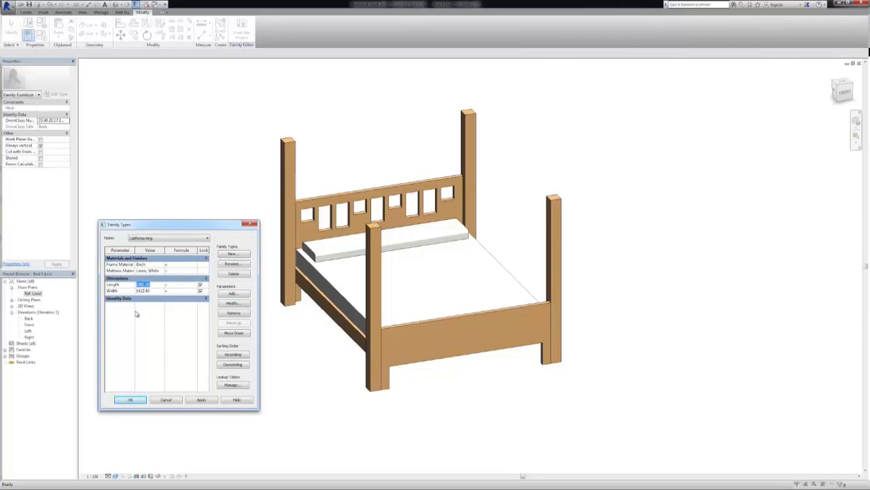
pyautogui.write('200')
pyautogui.click(147, 291)
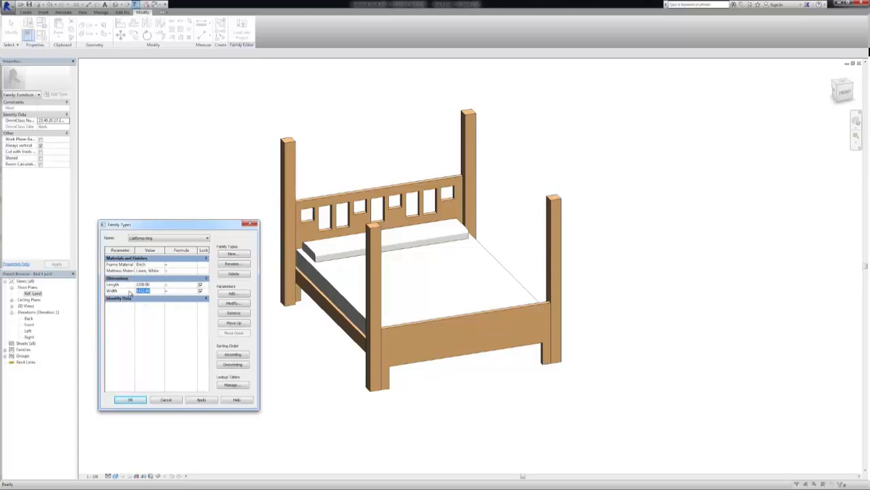
pyautogui.write('1800')
pyautogui.click(201, 400)
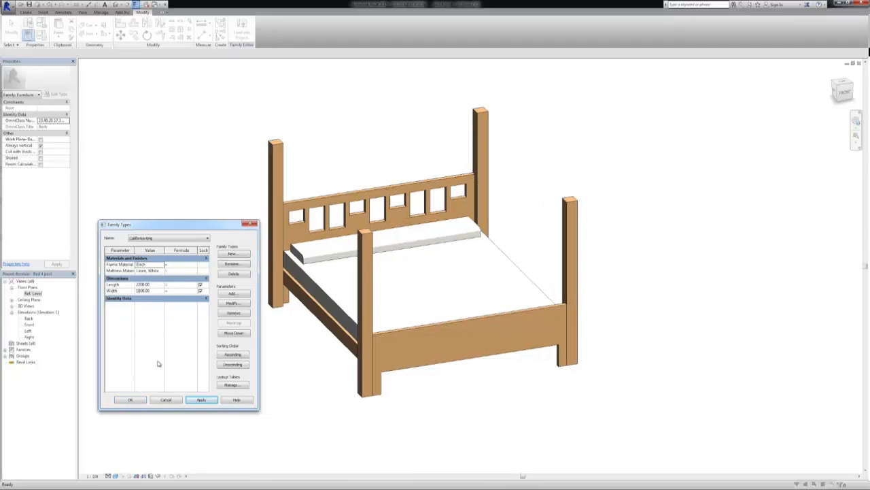
pyautogui.click(138, 400)
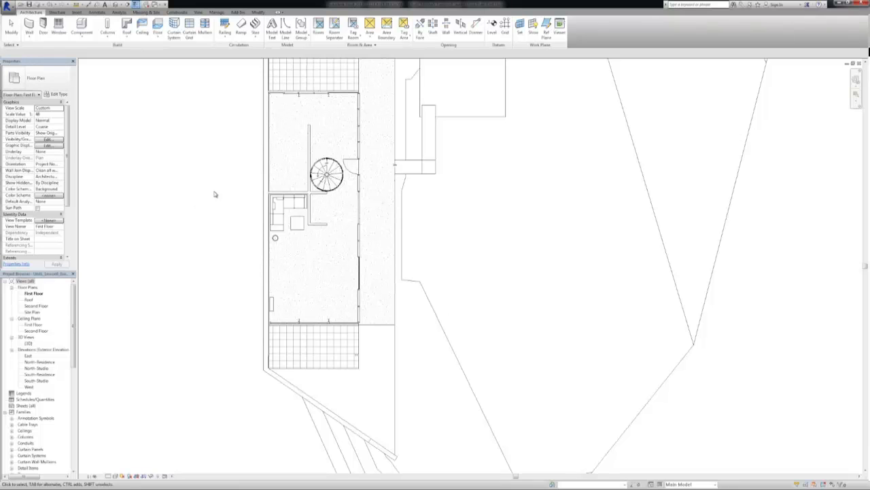
# In the building project's First Floor plan, start placing a component and load the Bed 4 post family
pyautogui.moveTo(233, 161); pyautogui.dragTo(196, 342, button='middle')
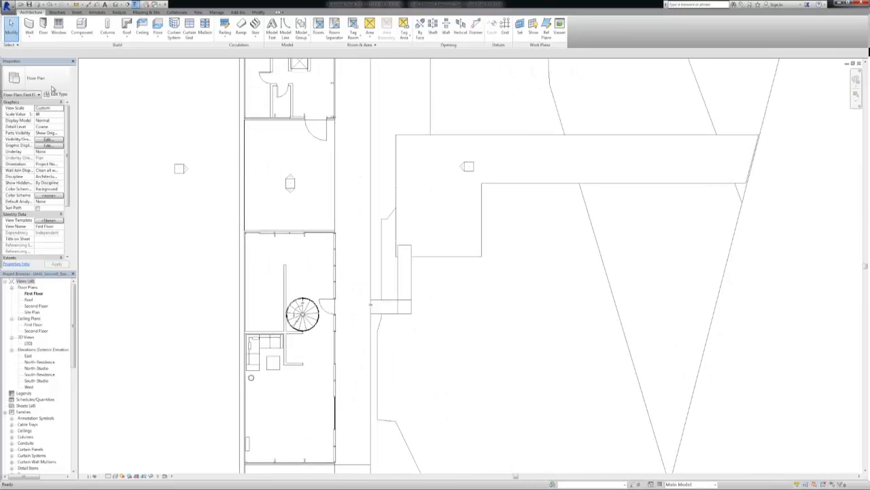
pyautogui.click(82, 24)
pyautogui.click(34, 76)
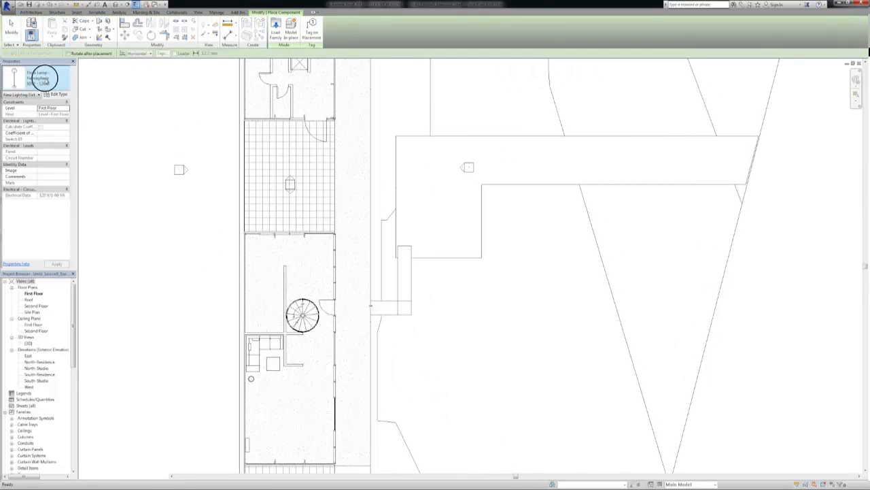
pyautogui.moveTo(113, 224); pyautogui.dragTo(117, 123)
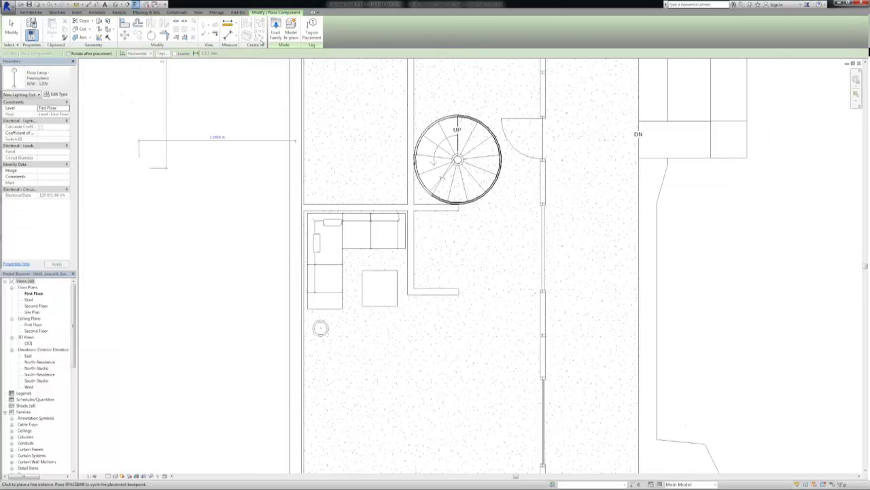
pyautogui.click(274, 30)
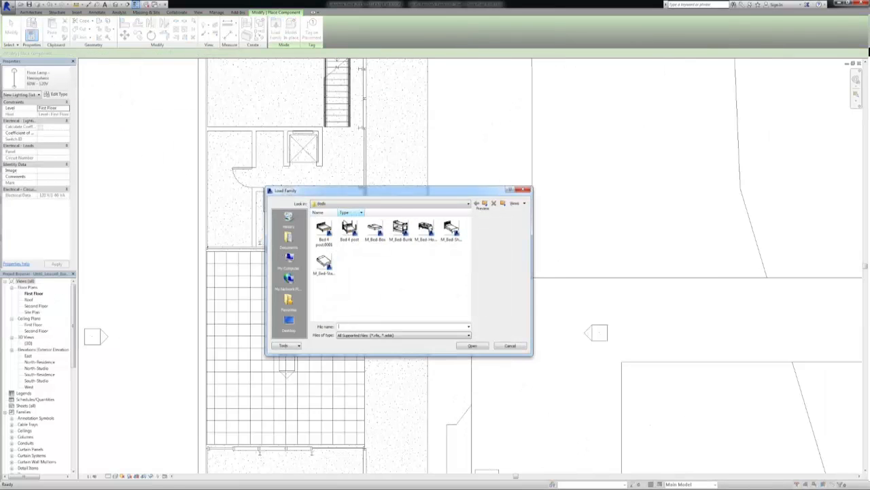
pyautogui.click(349, 230)
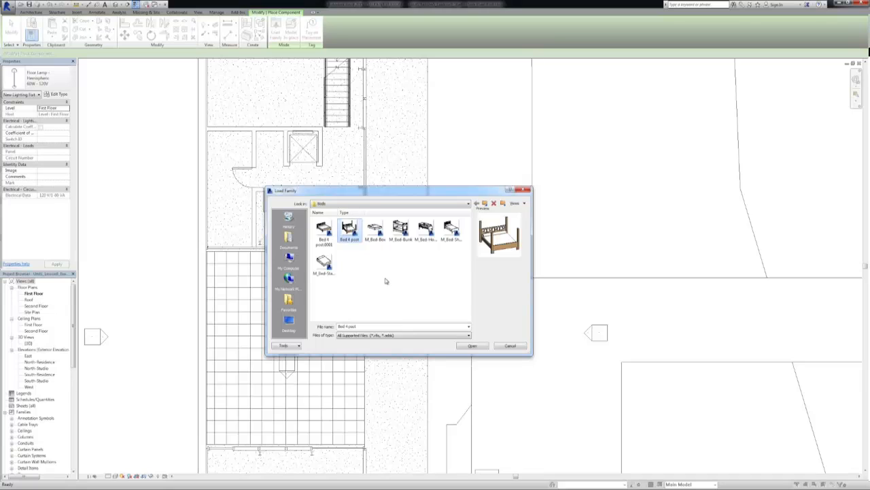
pyautogui.click(467, 346)
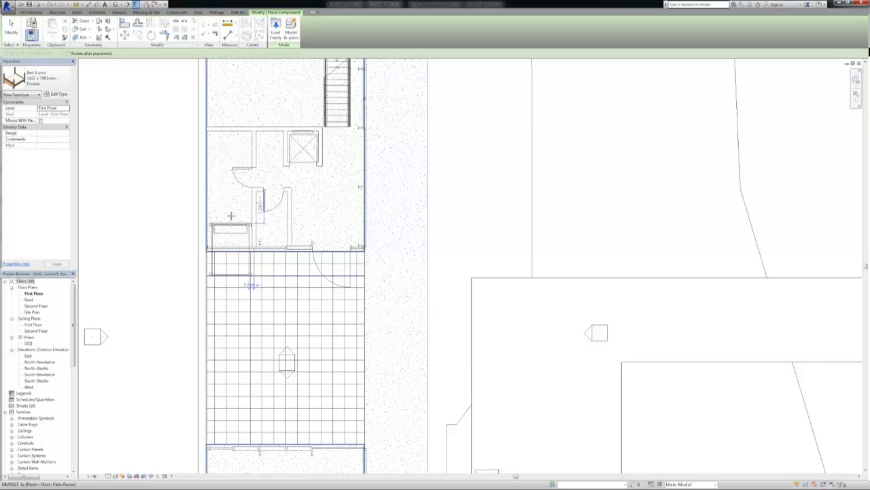
# Place the 1422 x 1981mm - Double bed turned 180 degrees, with its headboard against the small bedroom's patio-side wall
pyautogui.press('space')
pyautogui.press('space')
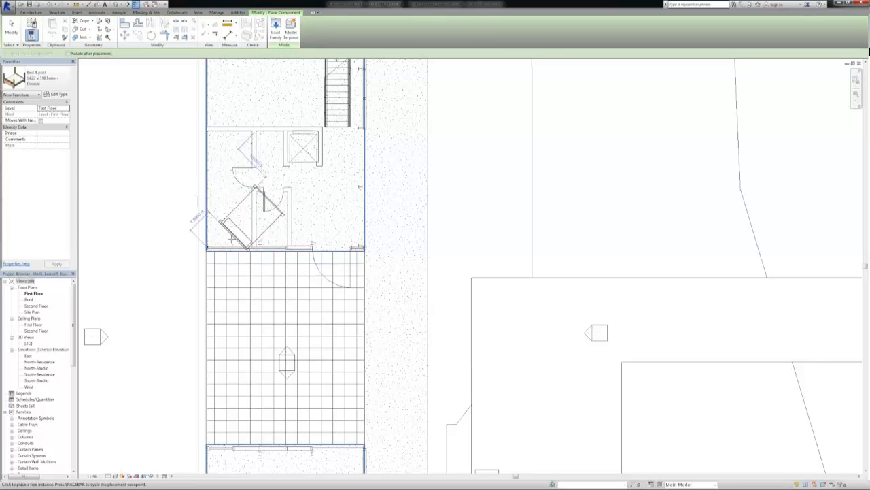
pyautogui.press('space')
pyautogui.scroll(3, 232, 249)
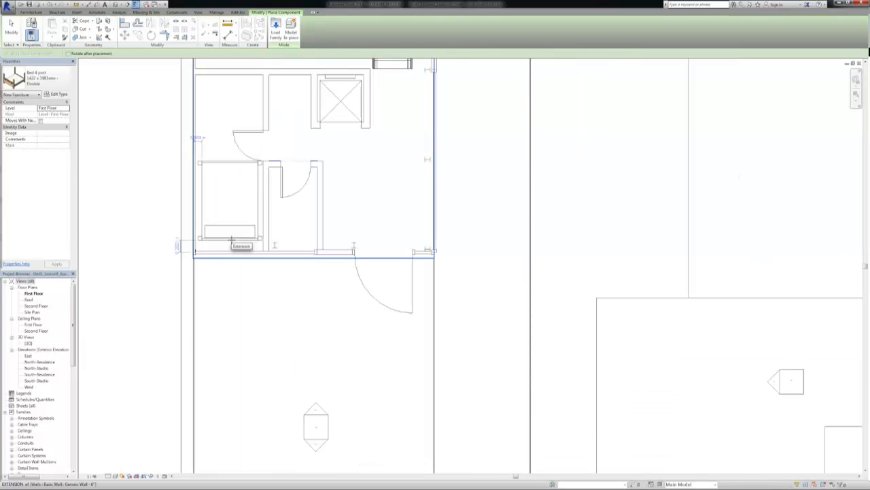
pyautogui.scroll(2, 231, 247)
pyautogui.scroll(1, 228, 250)
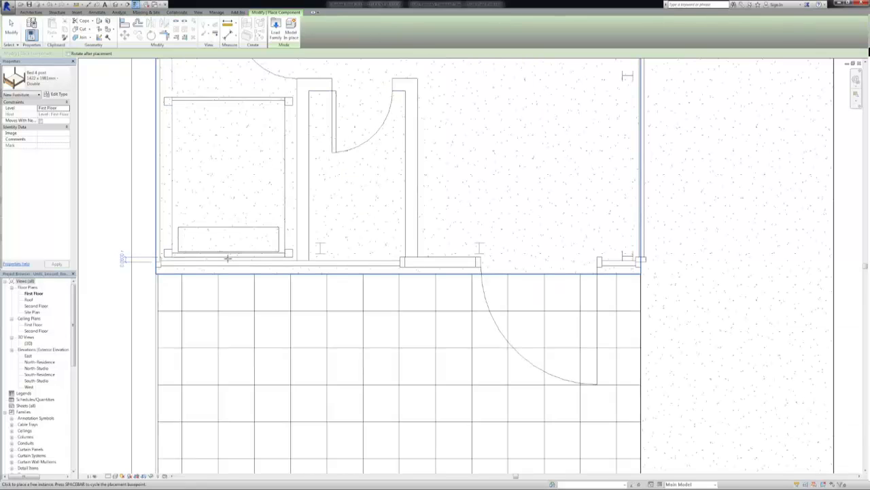
pyautogui.click(228, 257)
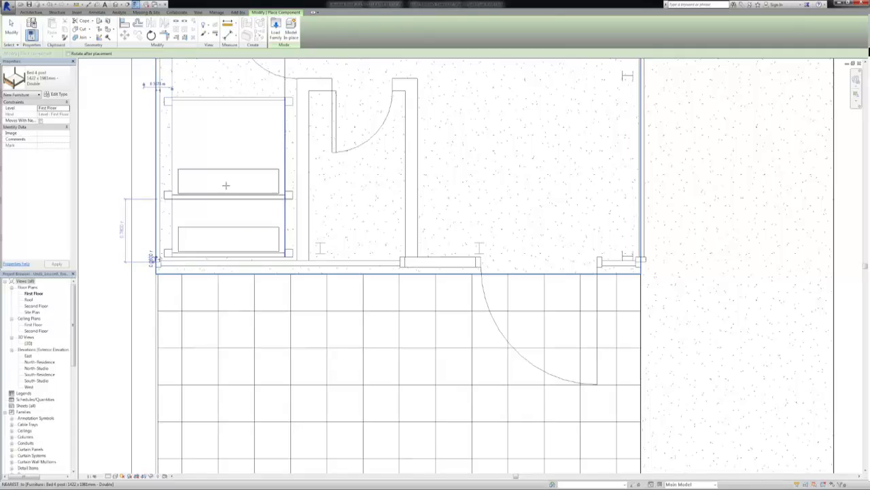
pyautogui.press('Escape')
pyautogui.press('Escape')
pyautogui.scroll(-3, 227, 188)
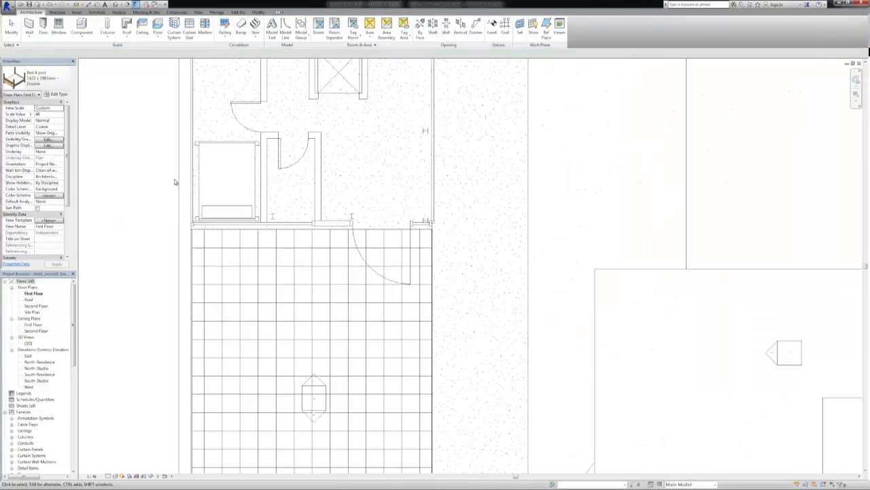
# Open the type properties of the placed four-post bed to examine its materials and dimensions
pyautogui.click(240, 147)
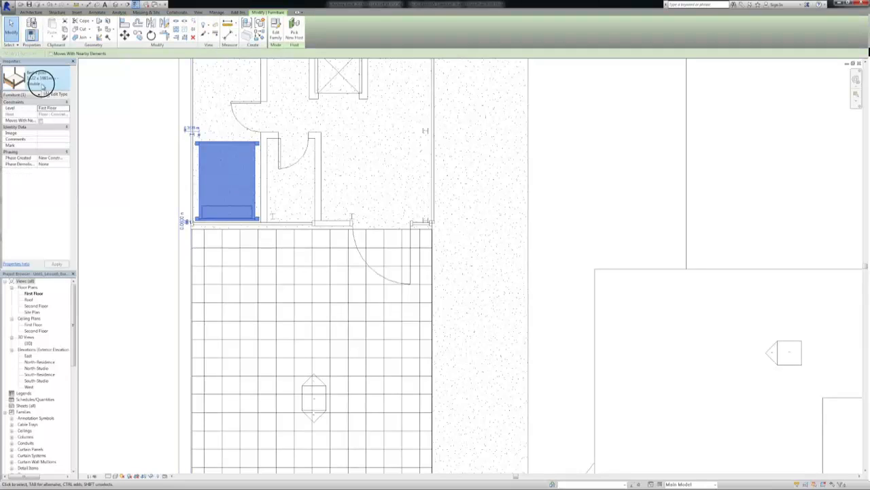
pyautogui.click(42, 86)
pyautogui.click(118, 94)
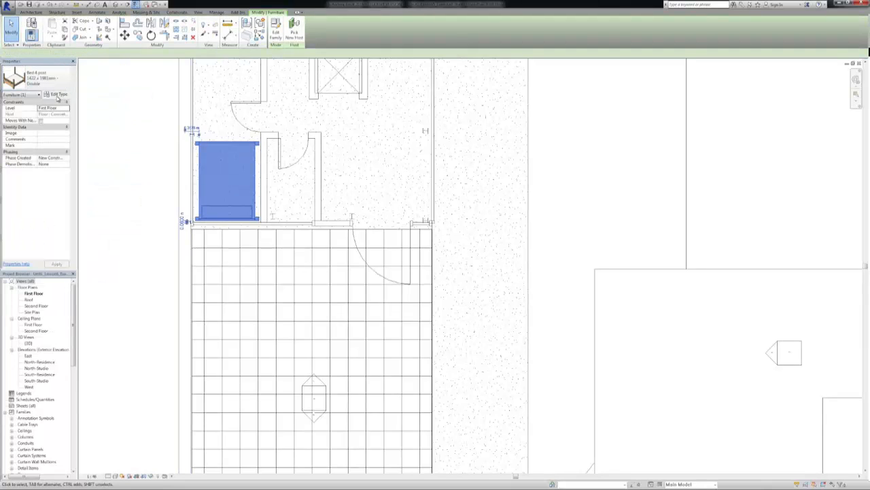
pyautogui.click(60, 95)
pyautogui.moveTo(111, 185); pyautogui.dragTo(121, 259)
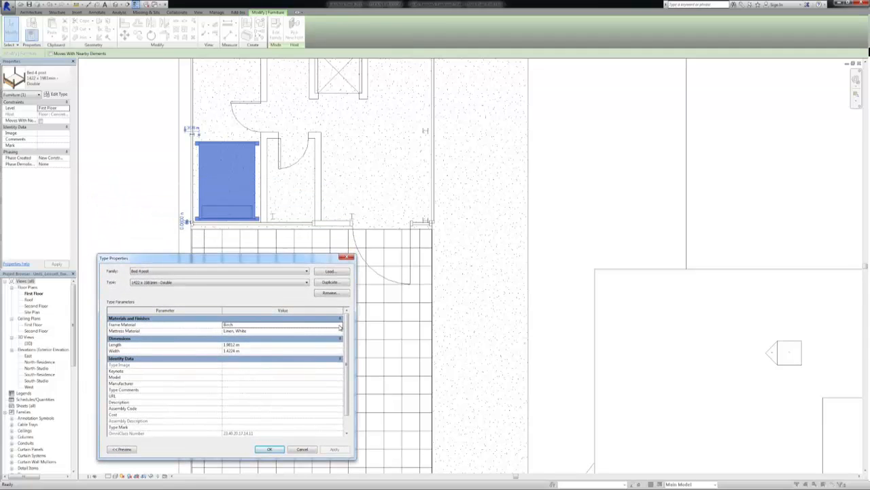